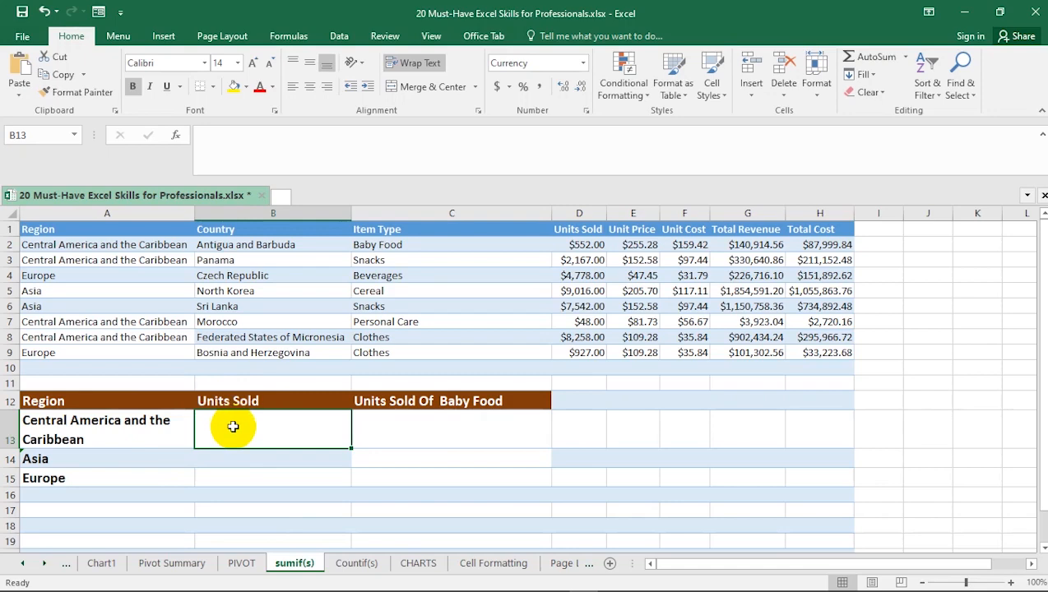
# Enter =SUMIF(A2:A9,A13,D2:D9) in B13 to total the units sold for Central America and the Caribbean
pyautogui.write('=su')
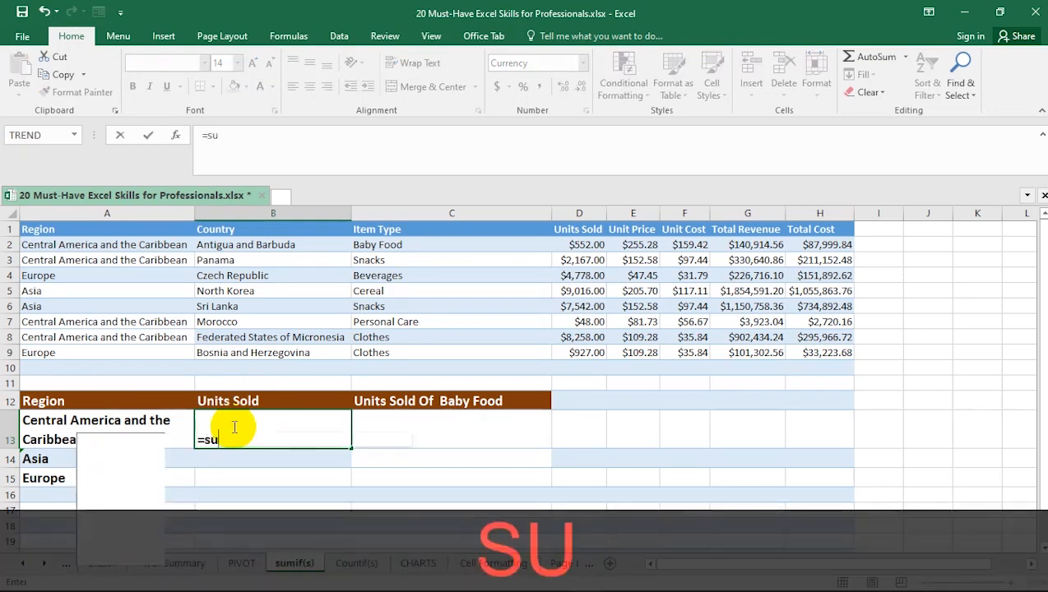
pyautogui.write('mif')
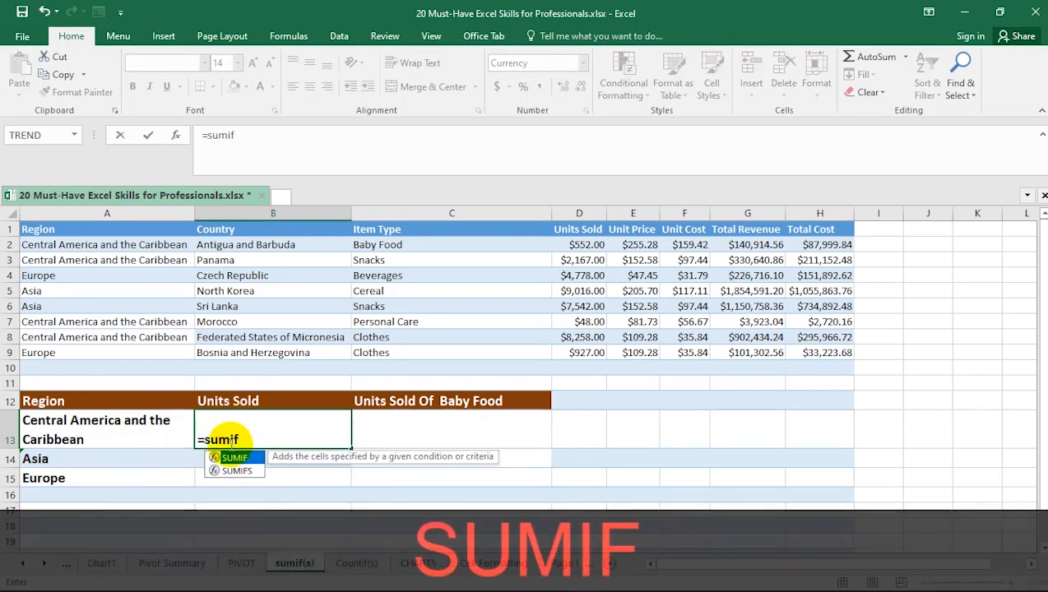
pyautogui.doubleClick(237, 459)
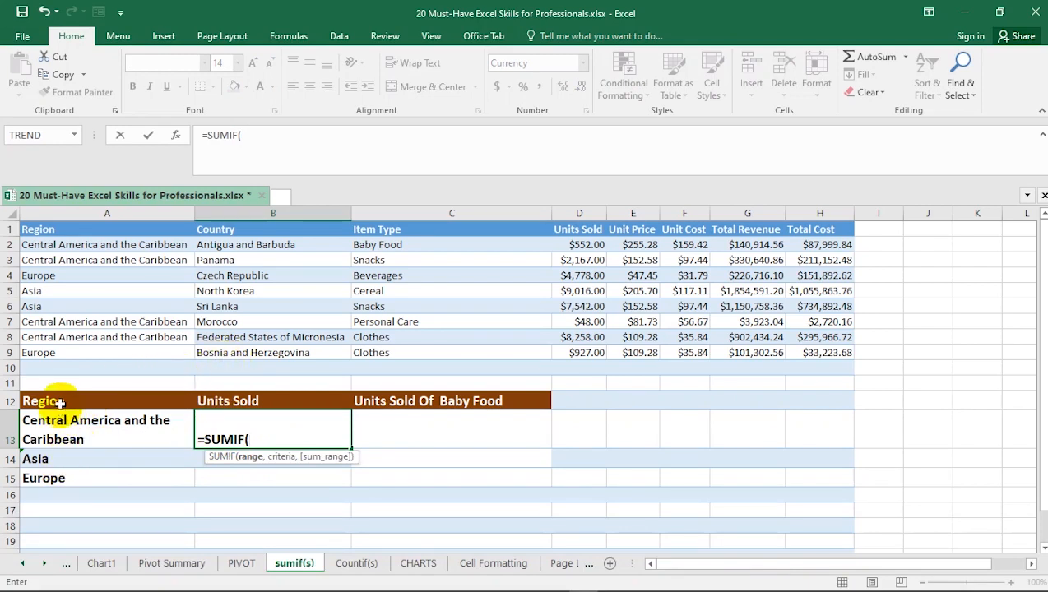
pyautogui.moveTo(76, 245); pyautogui.dragTo(84, 354)
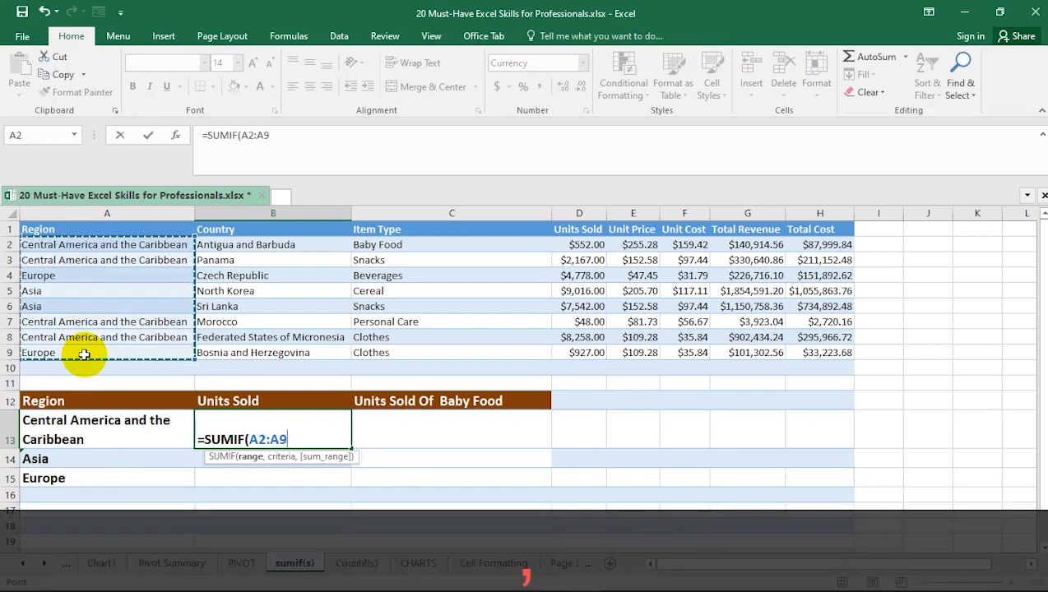
pyautogui.write(',')
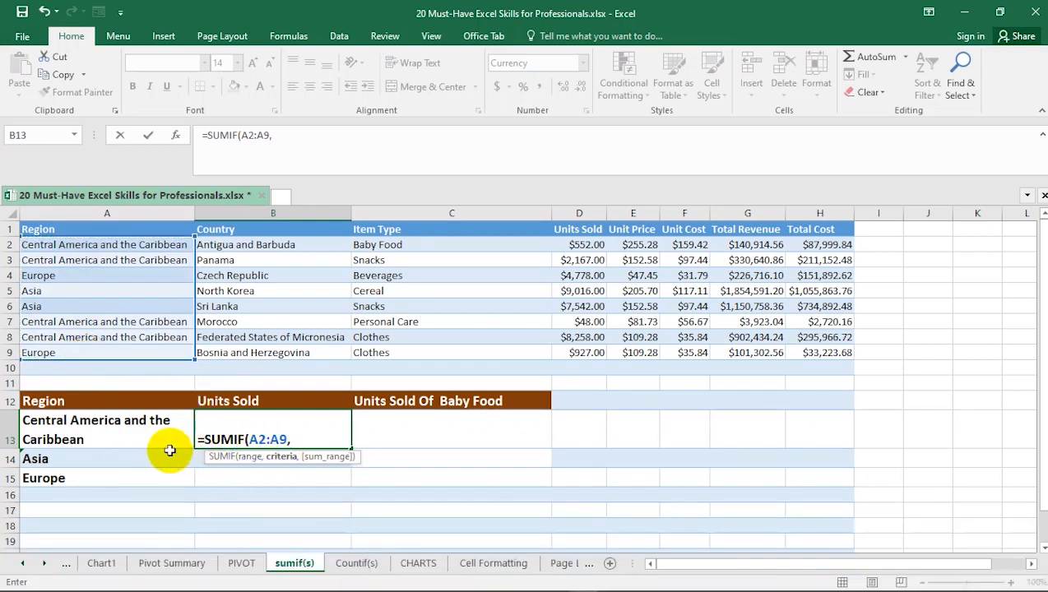
pyautogui.click(84, 435)
pyautogui.write(',')
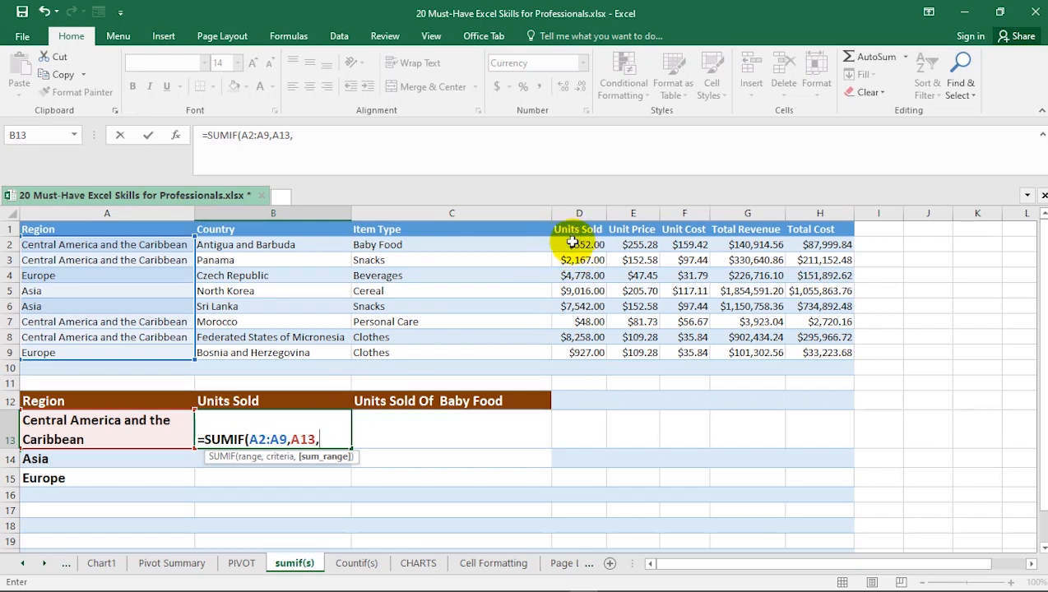
pyautogui.moveTo(573, 242); pyautogui.dragTo(584, 352)
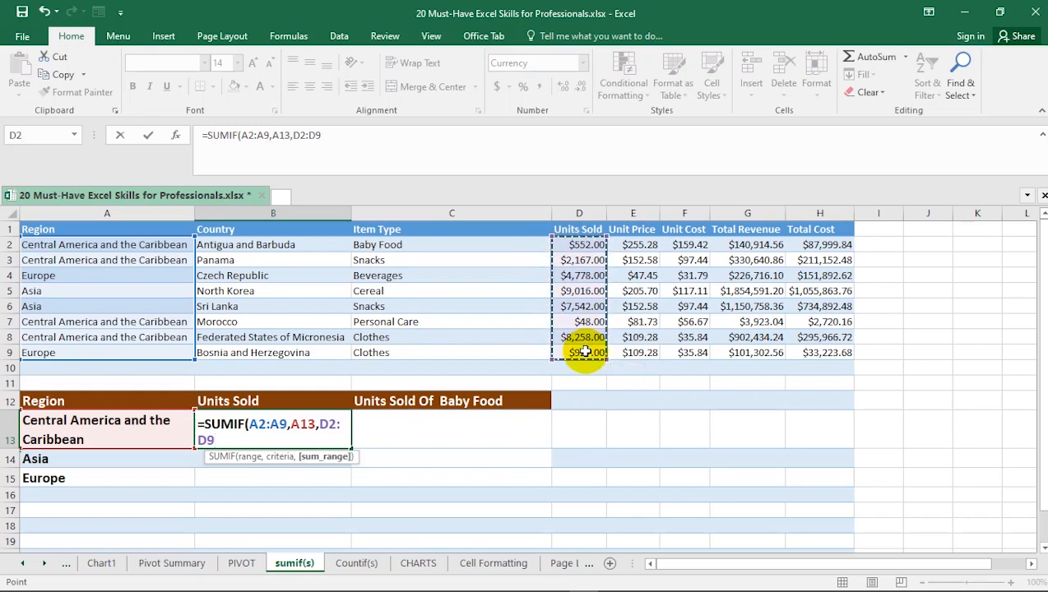
pyautogui.write(')')
pyautogui.press('Return')
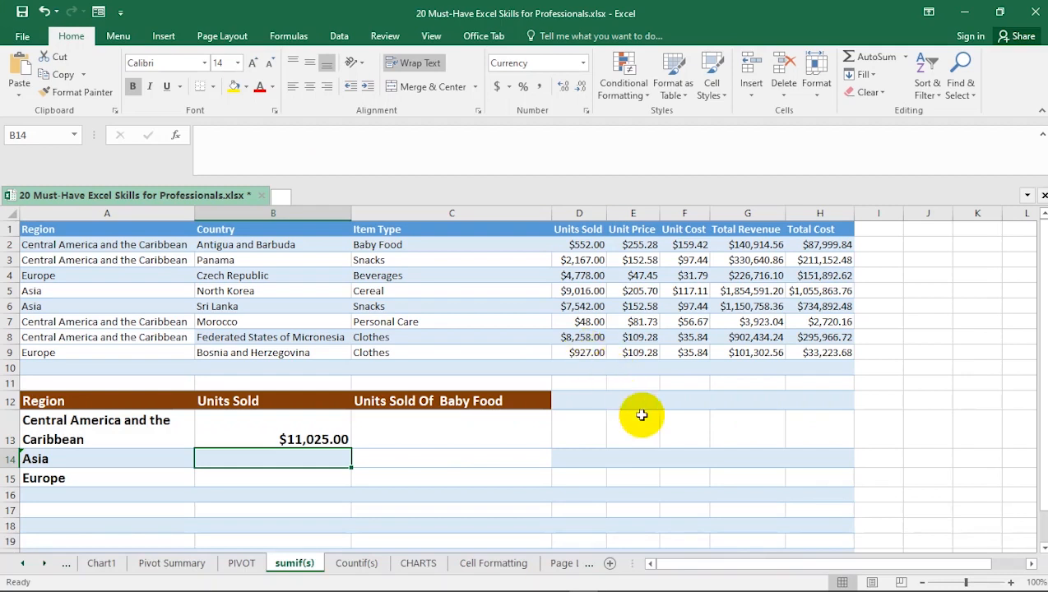
# Set the number format of the summary cells B13:C15 to General
pyautogui.click(309, 431)
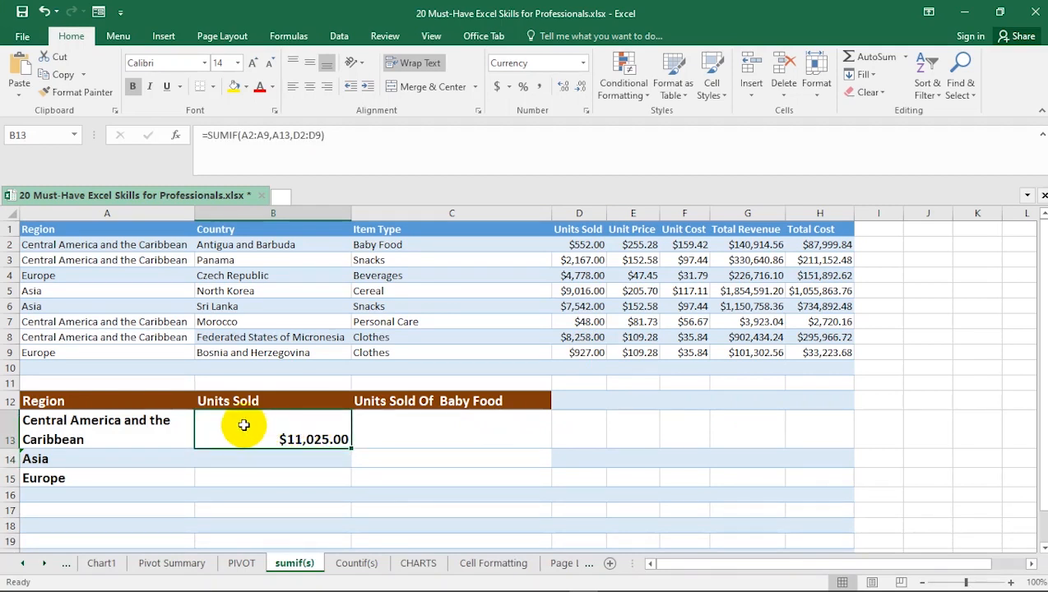
pyautogui.moveTo(271, 431); pyautogui.dragTo(435, 479)
pyautogui.click(582, 63)
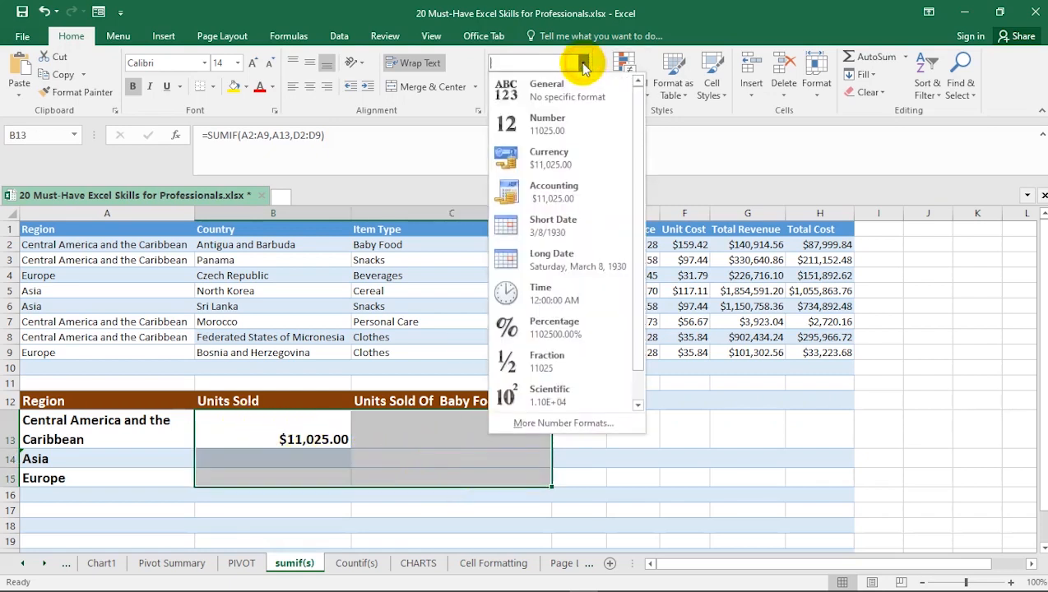
pyautogui.click(544, 86)
pyautogui.click(302, 426)
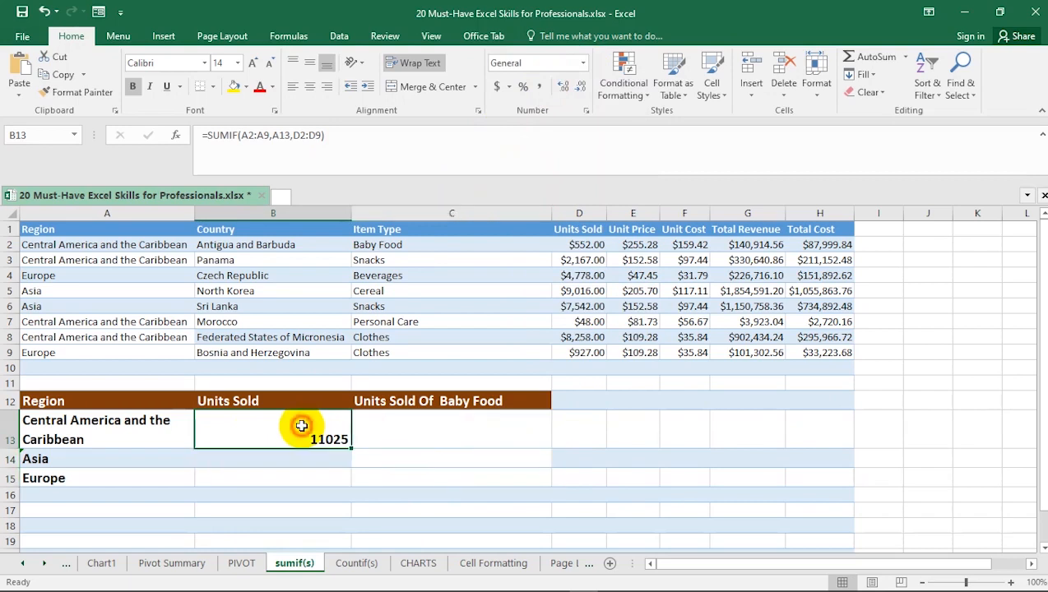
# Set the number format of the source Units Sold values in D2:D9 to General
pyautogui.moveTo(583, 243); pyautogui.dragTo(584, 352)
pyautogui.click(582, 64)
pyautogui.click(537, 88)
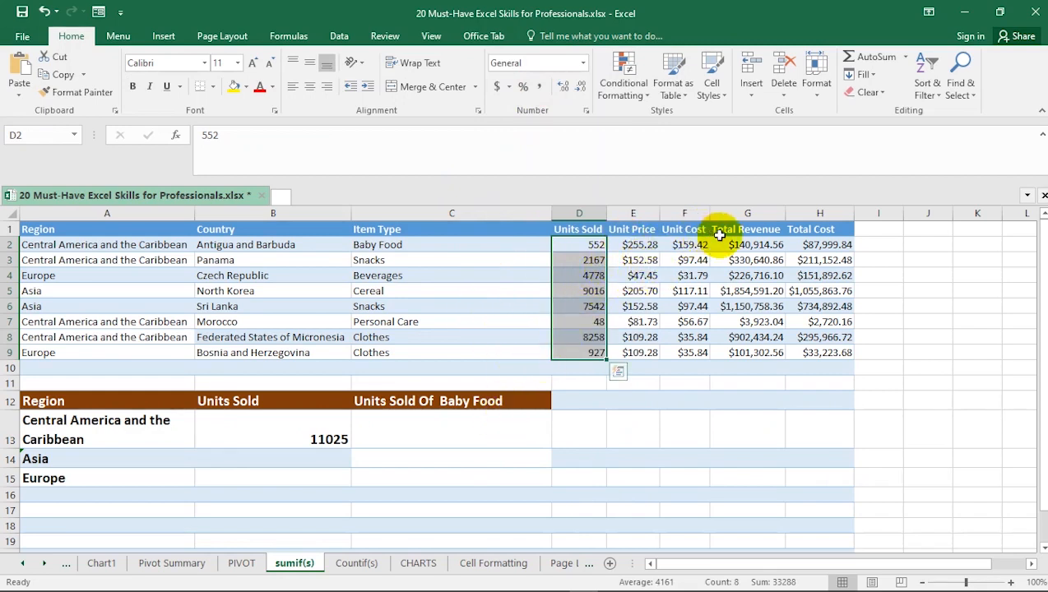
# Fill the SUMIF formula from B13 down to B15 for the Asia and Europe rows
pyautogui.click(274, 435)
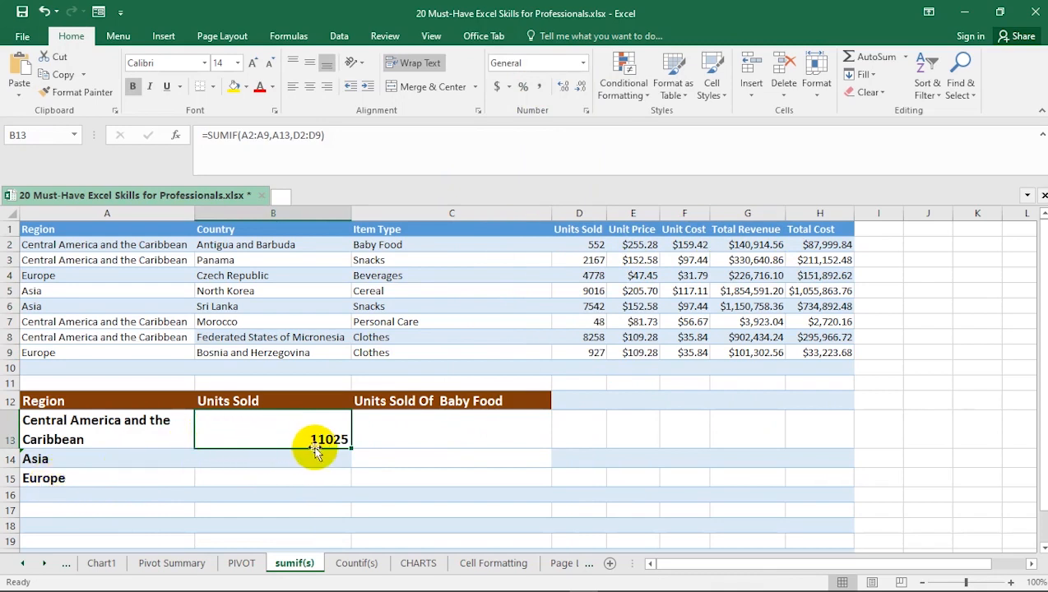
pyautogui.moveTo(351, 448); pyautogui.dragTo(349, 489)
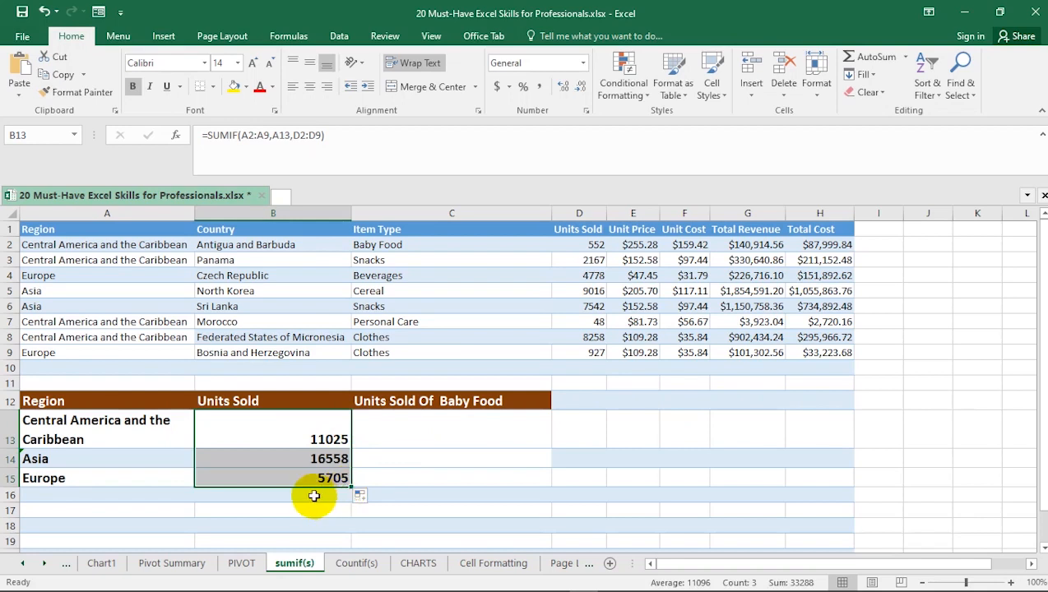
pyautogui.click(268, 459)
# Show the sheet's formulas, compare the range references of the SUMIF formulas in B13:B15, and switch back to showing values
pyautogui.click(297, 434)
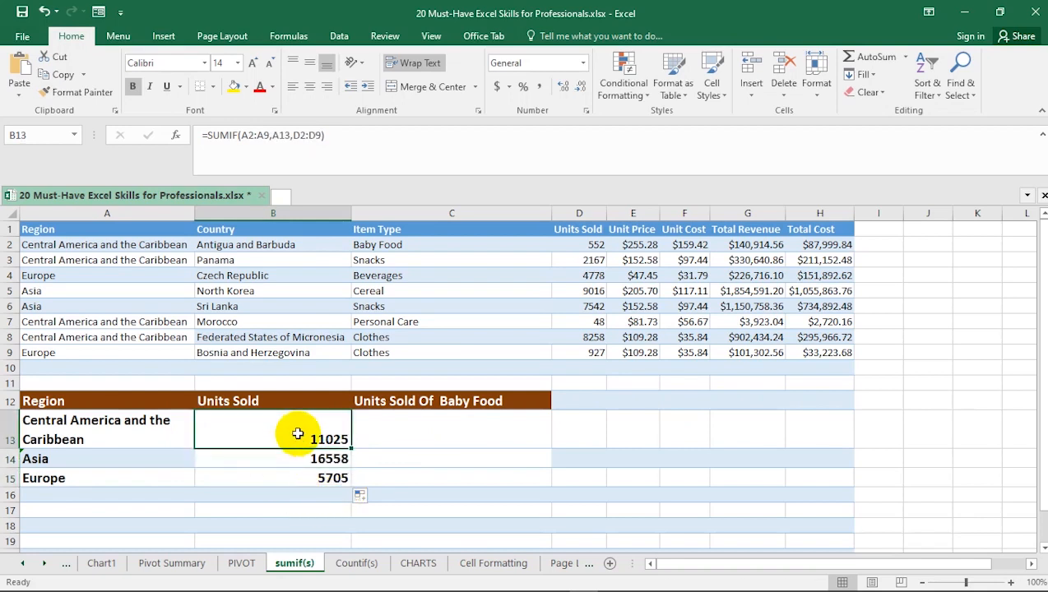
pyautogui.press('ctrl')
pyautogui.hotkey('ctrl', '`')
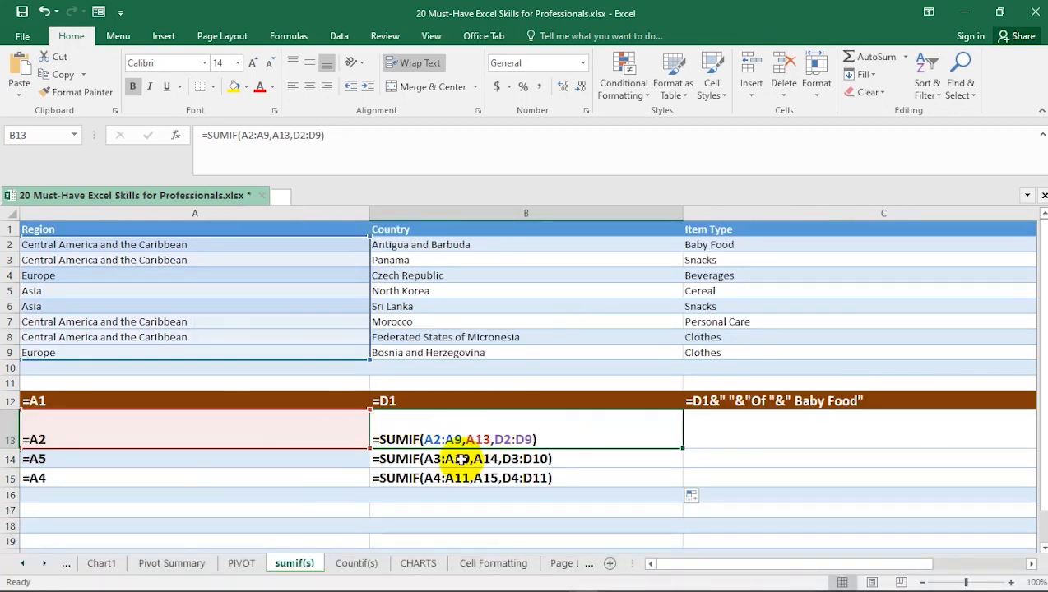
pyautogui.click(457, 459)
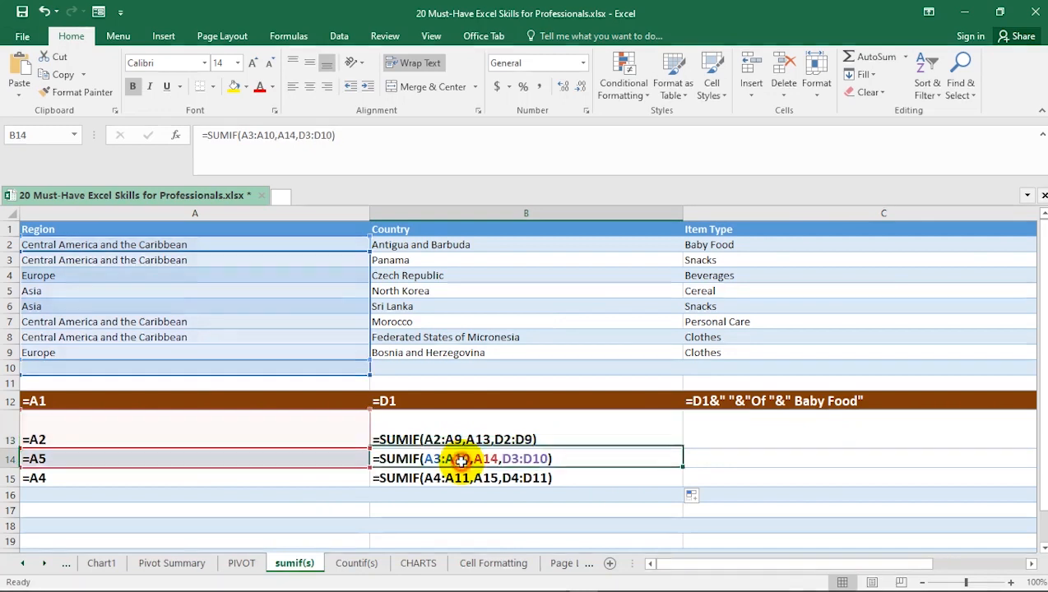
pyautogui.click(457, 479)
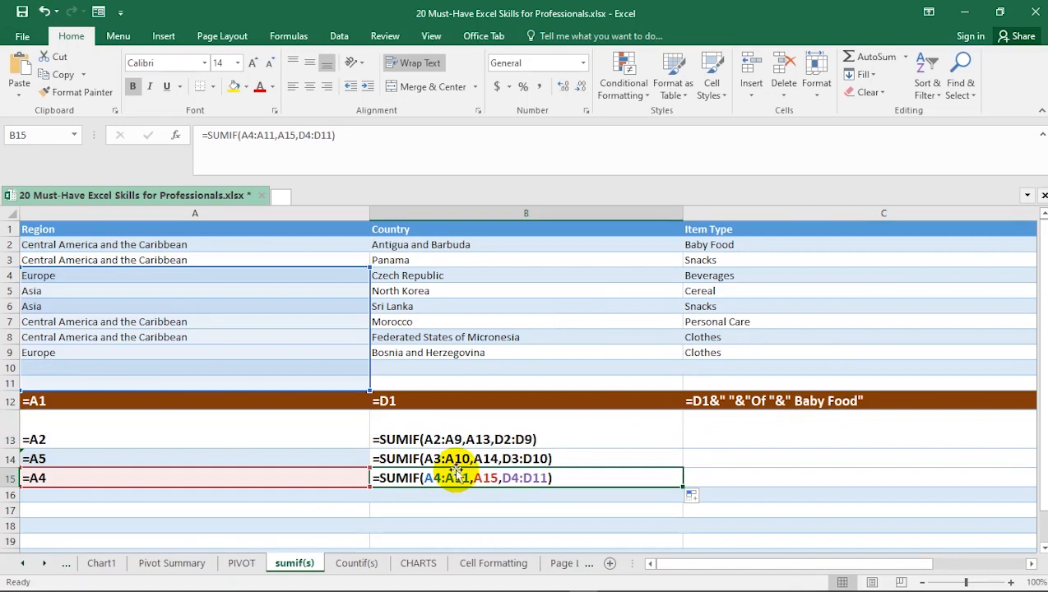
pyautogui.click(441, 437)
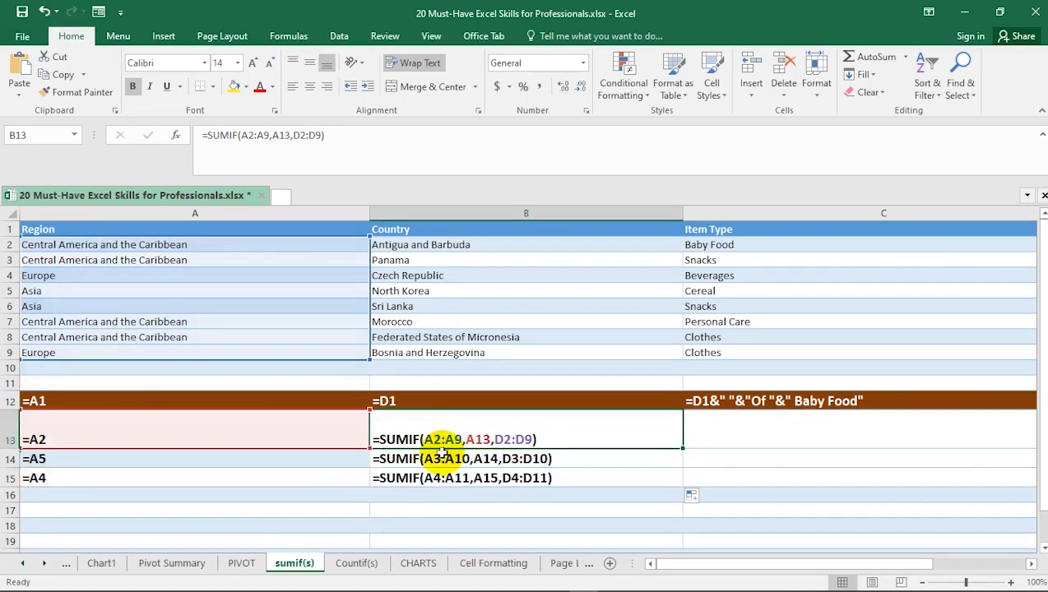
pyautogui.click(440, 459)
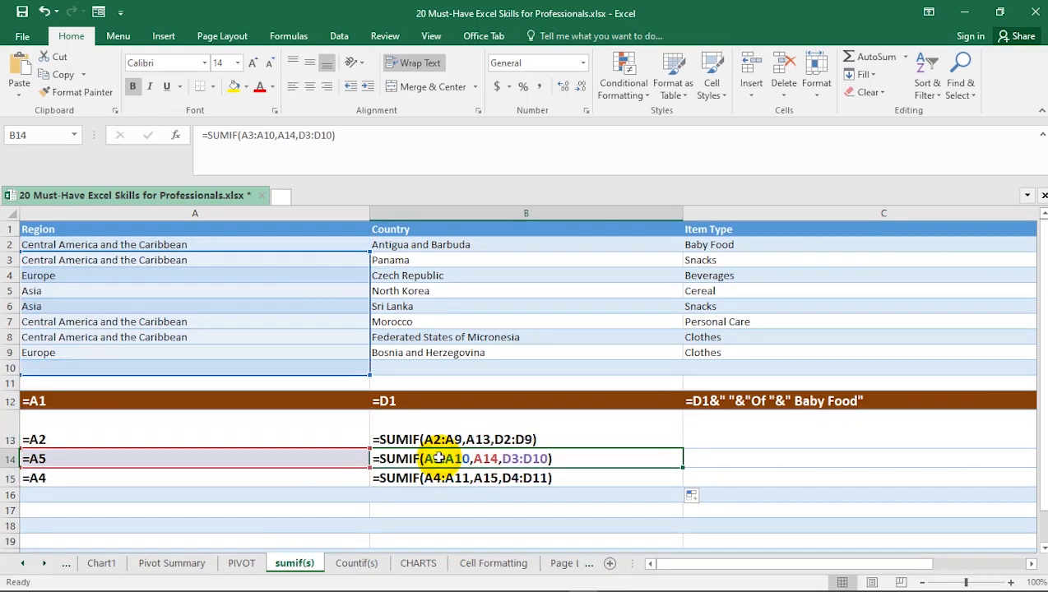
pyautogui.click(402, 476)
pyautogui.click(405, 457)
pyautogui.click(414, 440)
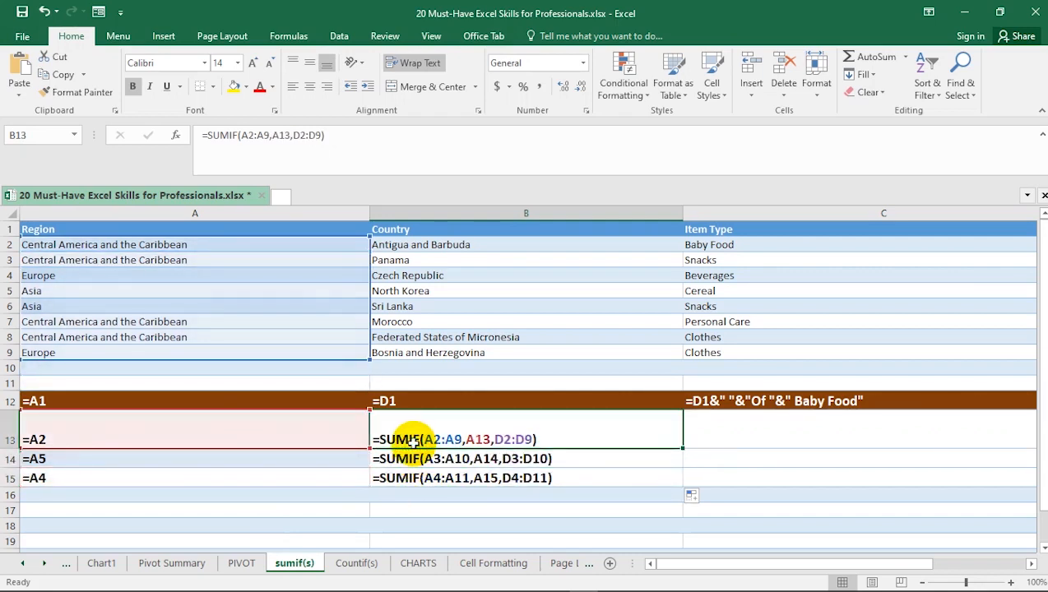
pyautogui.click(412, 458)
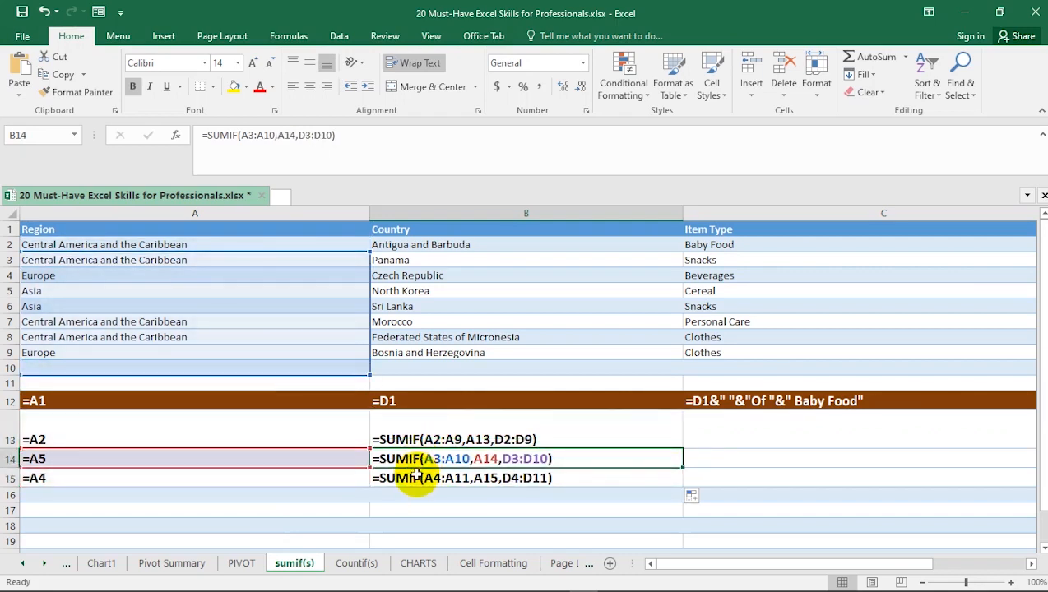
pyautogui.click(416, 439)
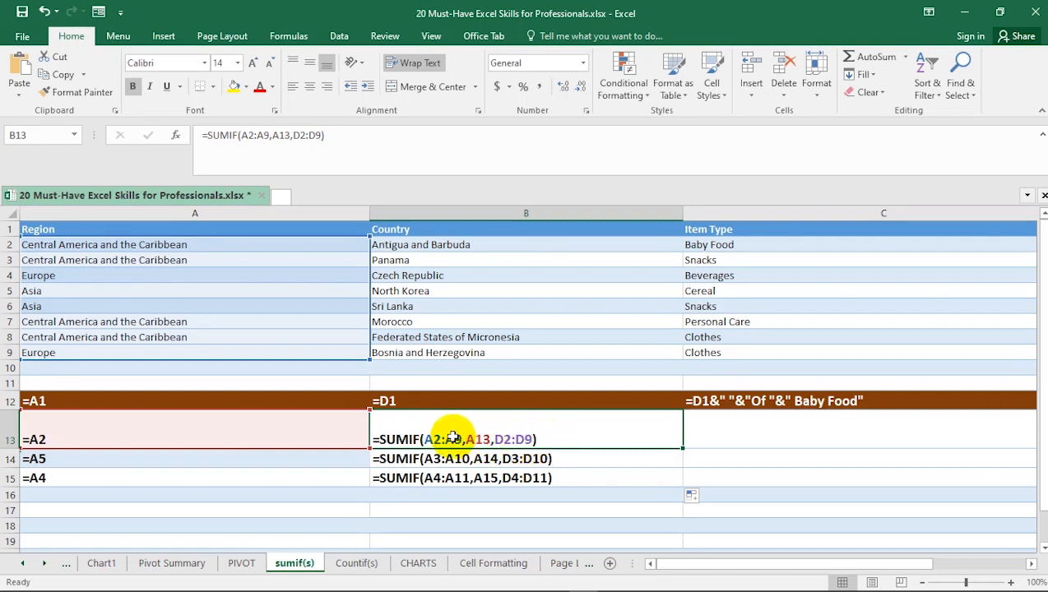
pyautogui.press('Escape')
pyautogui.hotkey('ctrl', '`')
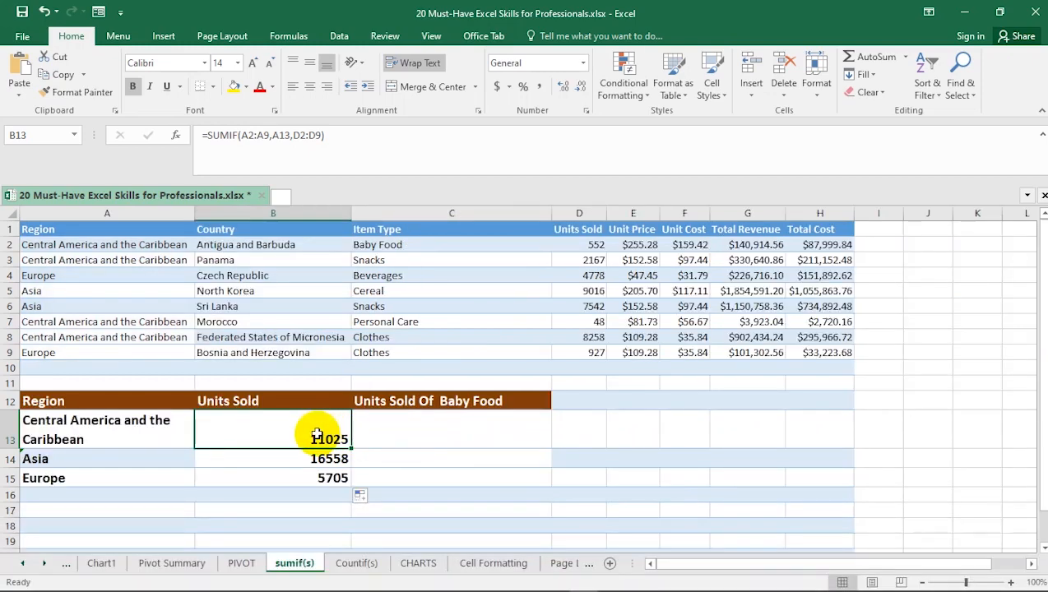
# Make the region range in B13's SUMIF formula absolute, as $A$2:$A$9
pyautogui.click(269, 135)
pyautogui.moveTo(269, 135); pyautogui.dragTo(239, 135)
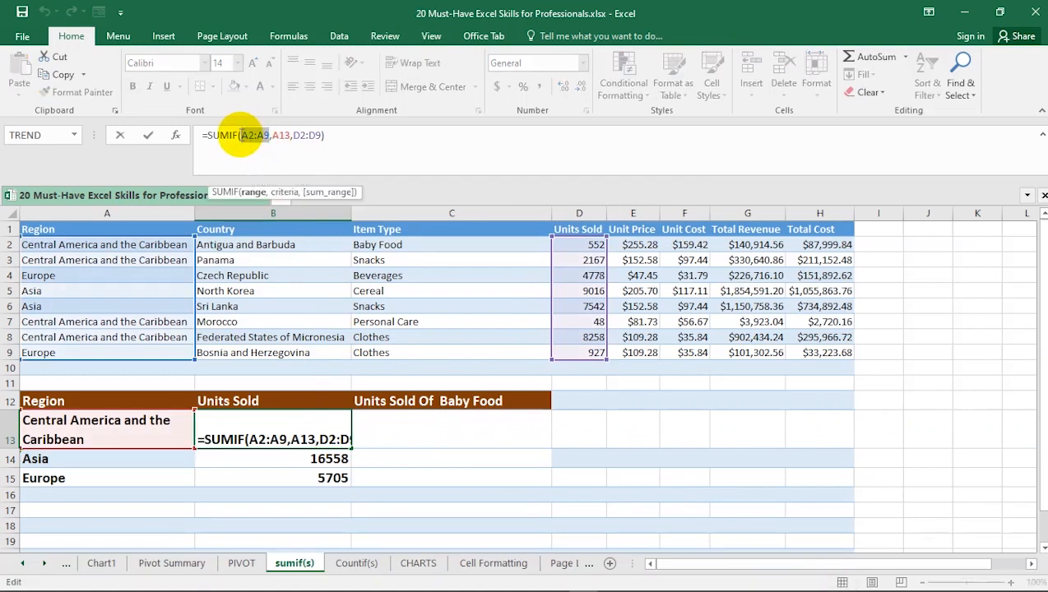
pyautogui.press('F4')
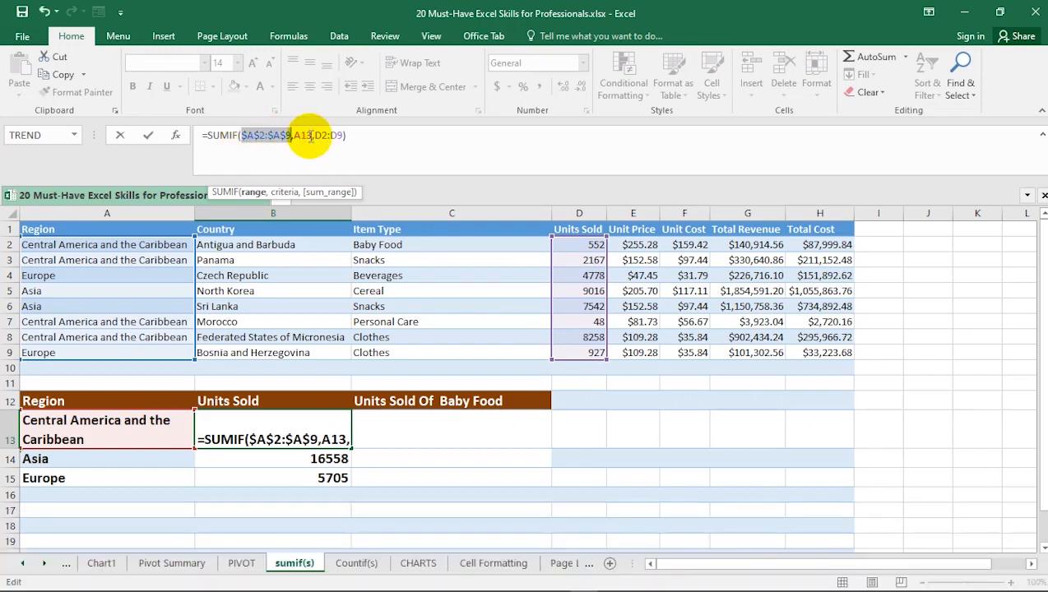
pyautogui.moveTo(315, 135); pyautogui.dragTo(342, 135)
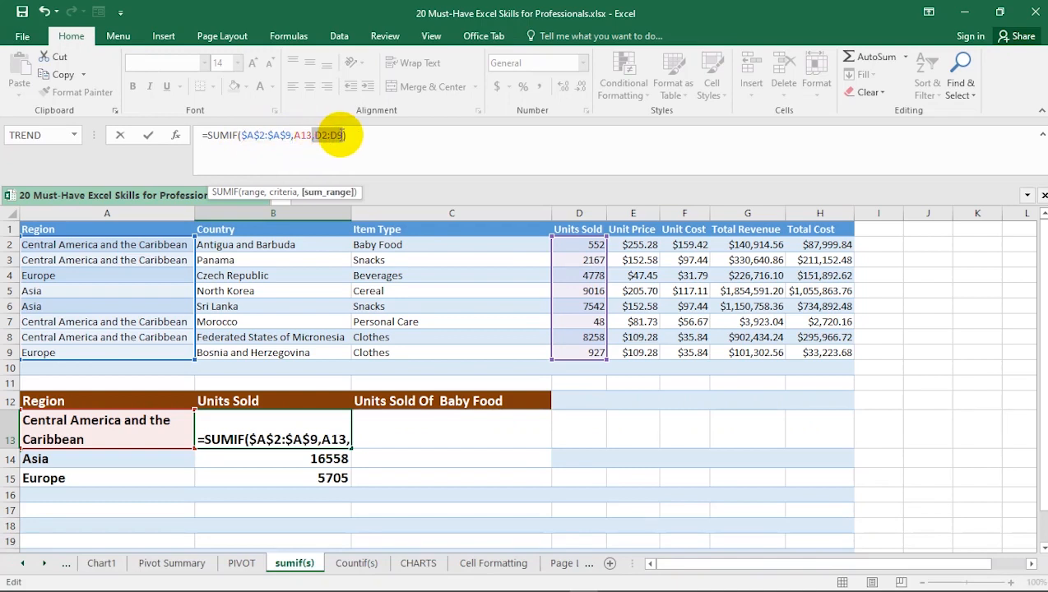
pyautogui.press('F4')
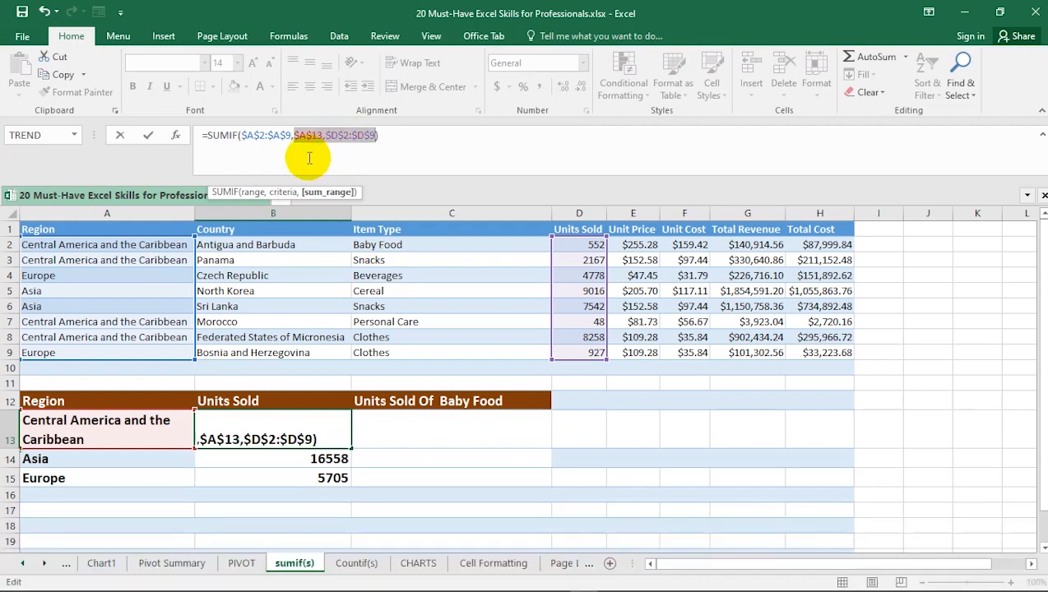
pyautogui.press('ctrl')
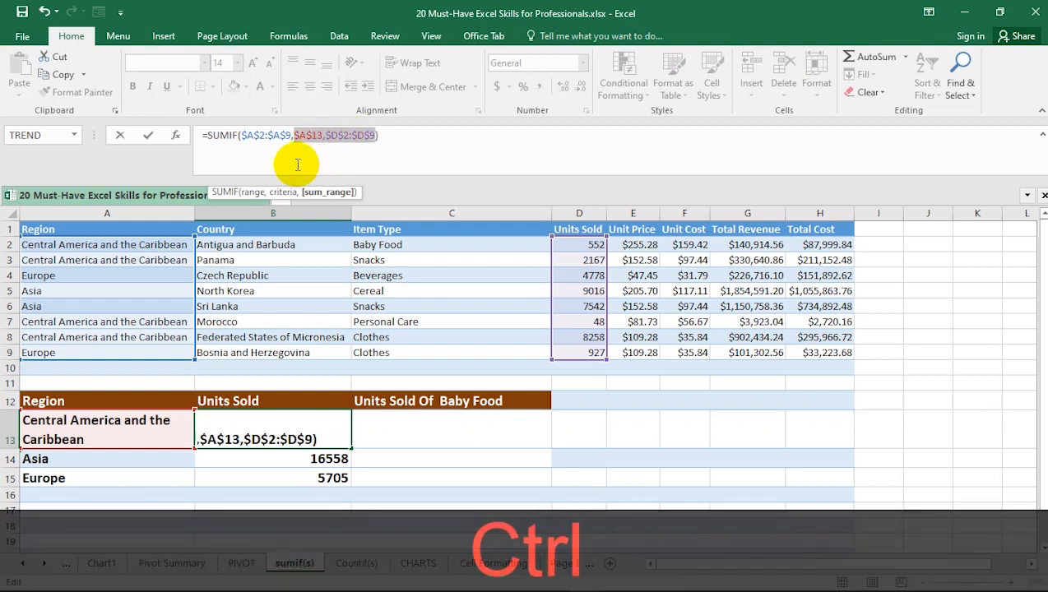
pyautogui.hotkey('ctrl', 'z')
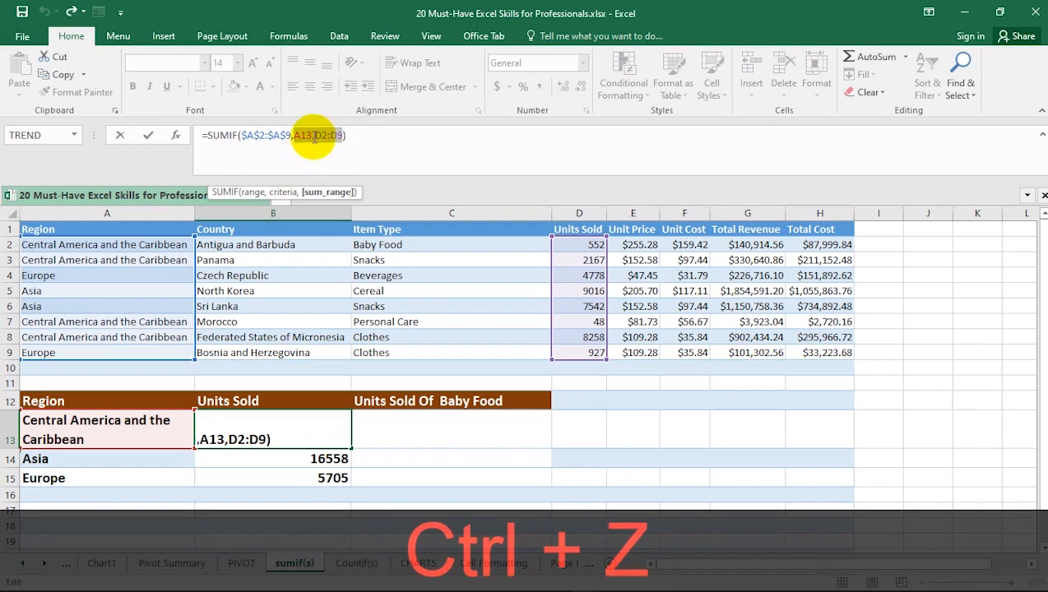
# Make only the sum range in B13's formula absolute, as $D$2:$D$9, and commit the formula, leaving B13 selected
pyautogui.click(323, 138)
pyautogui.moveTo(316, 136); pyautogui.dragTo(343, 136)
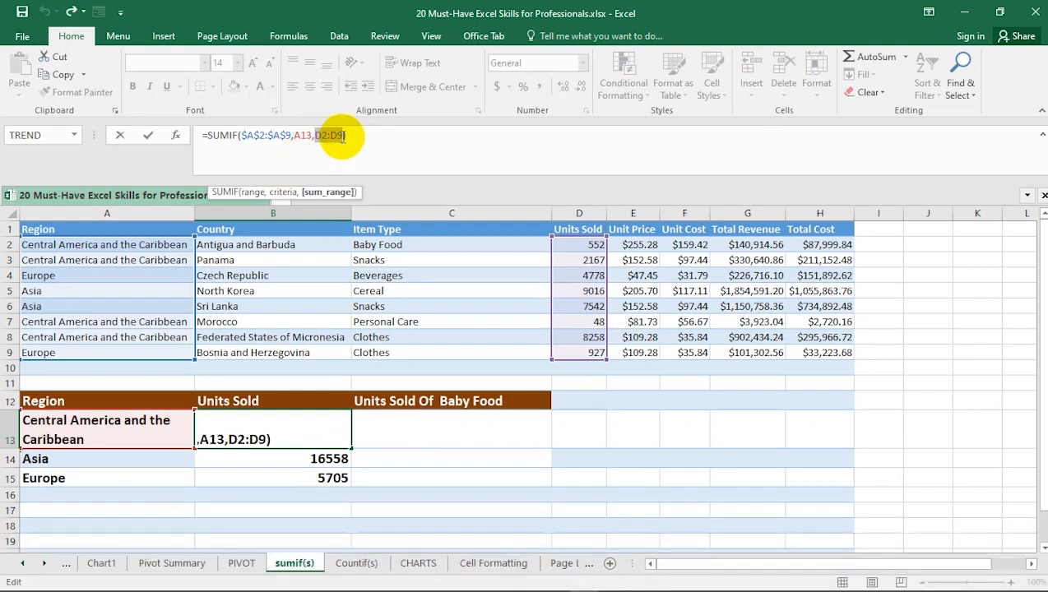
pyautogui.press('F4')
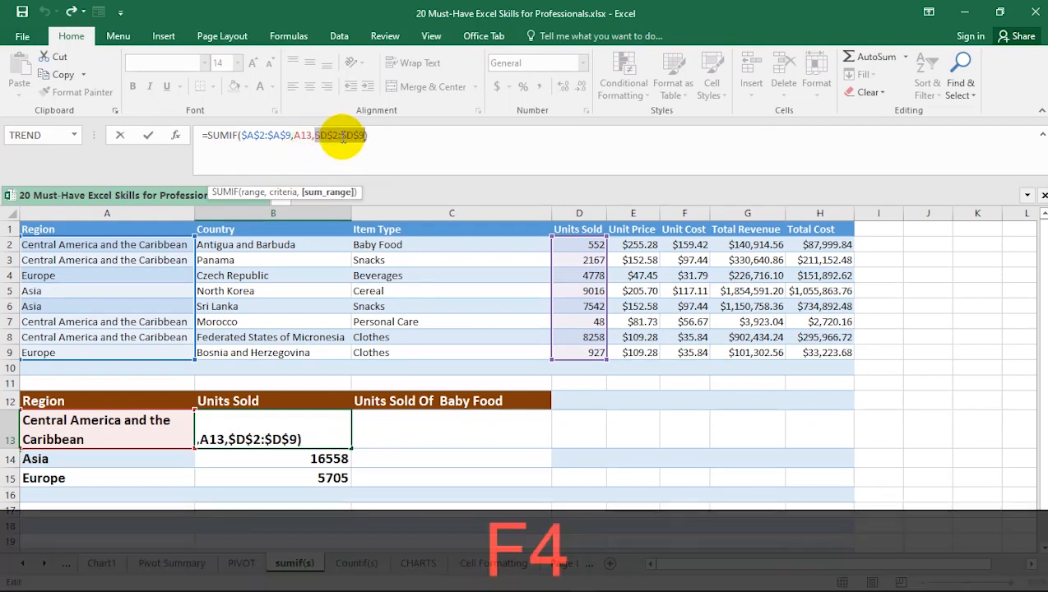
pyautogui.click(380, 136)
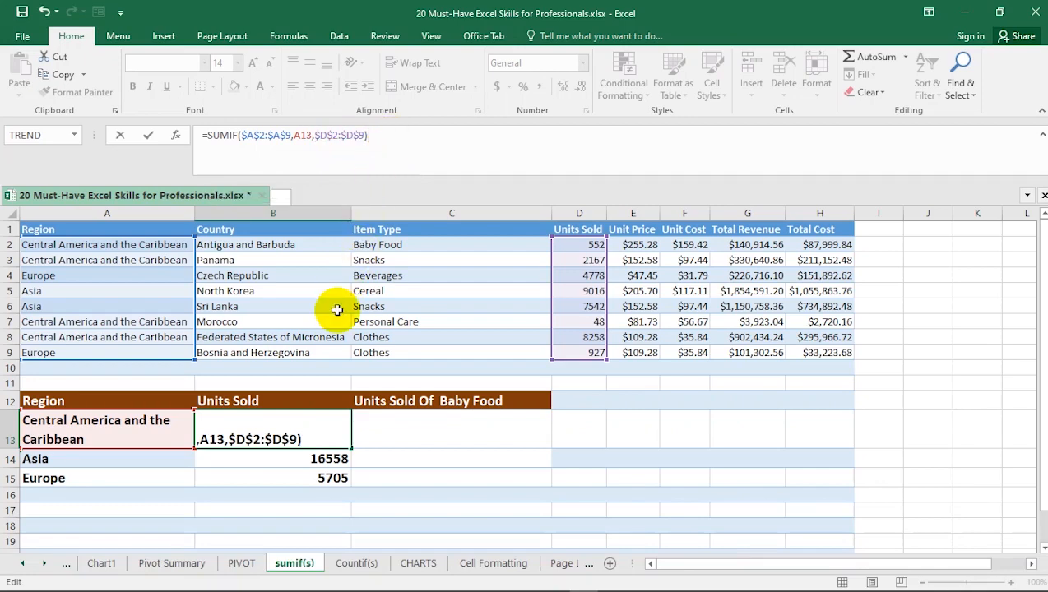
pyautogui.press('Return')
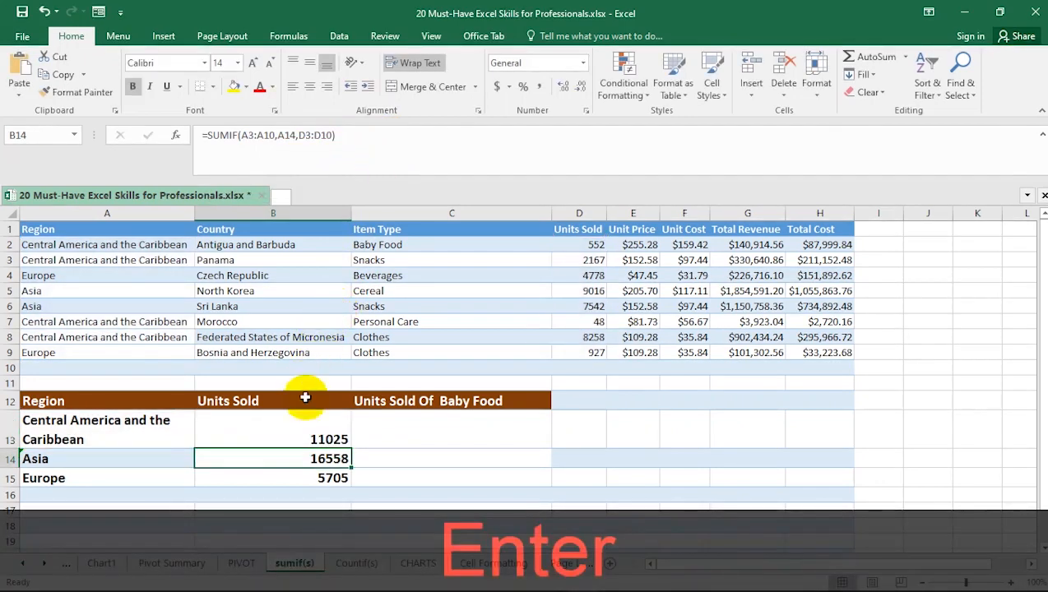
pyautogui.click(326, 427)
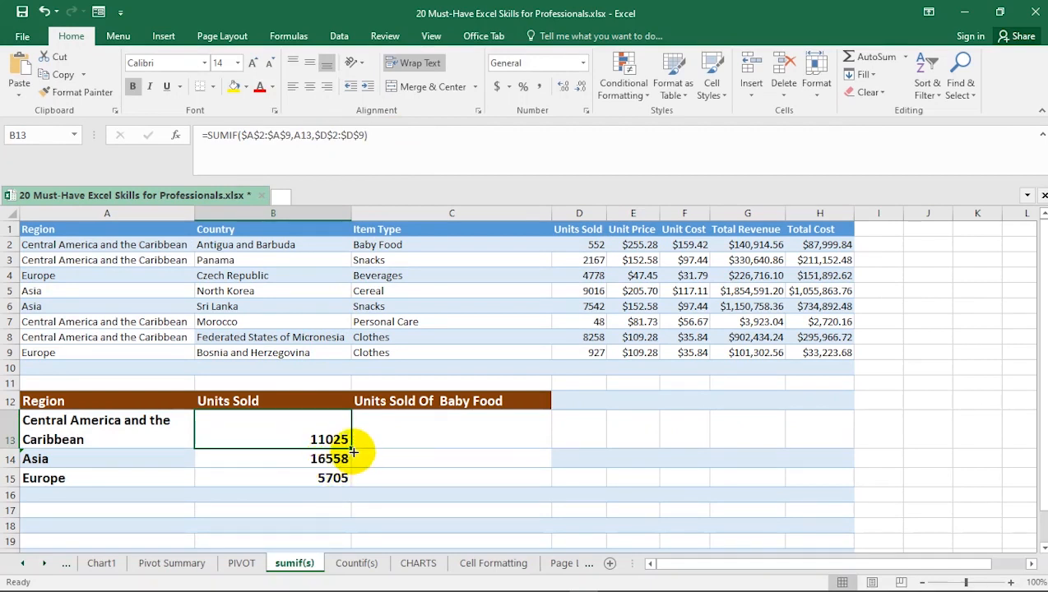
# Fill B13's SUMIF formula down to B15 and check the range references in each of the three cells
pyautogui.doubleClick(352, 450)
pyautogui.click(329, 459)
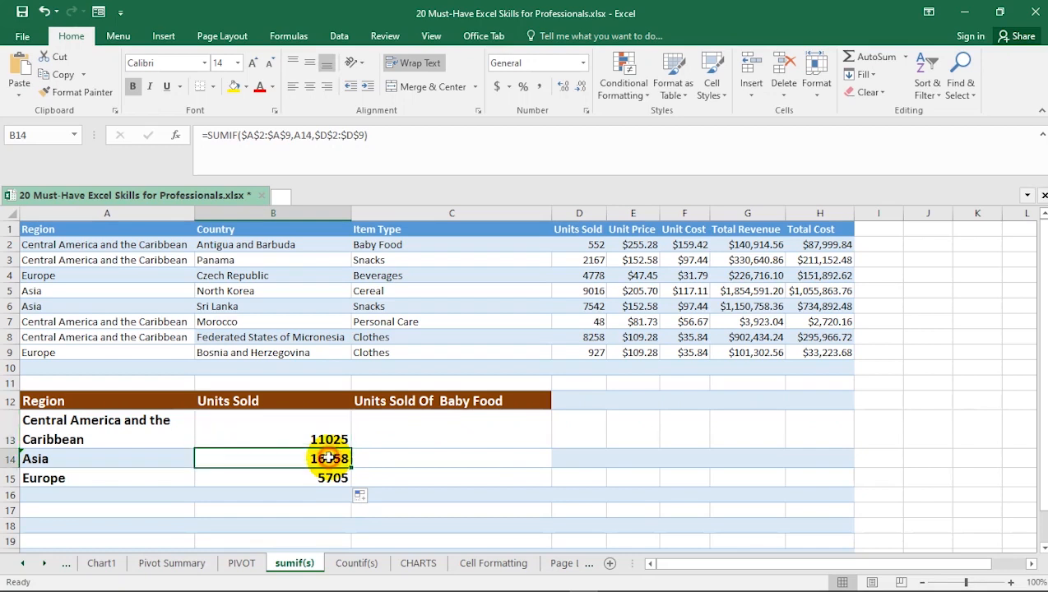
pyautogui.click(329, 477)
pyautogui.click(316, 436)
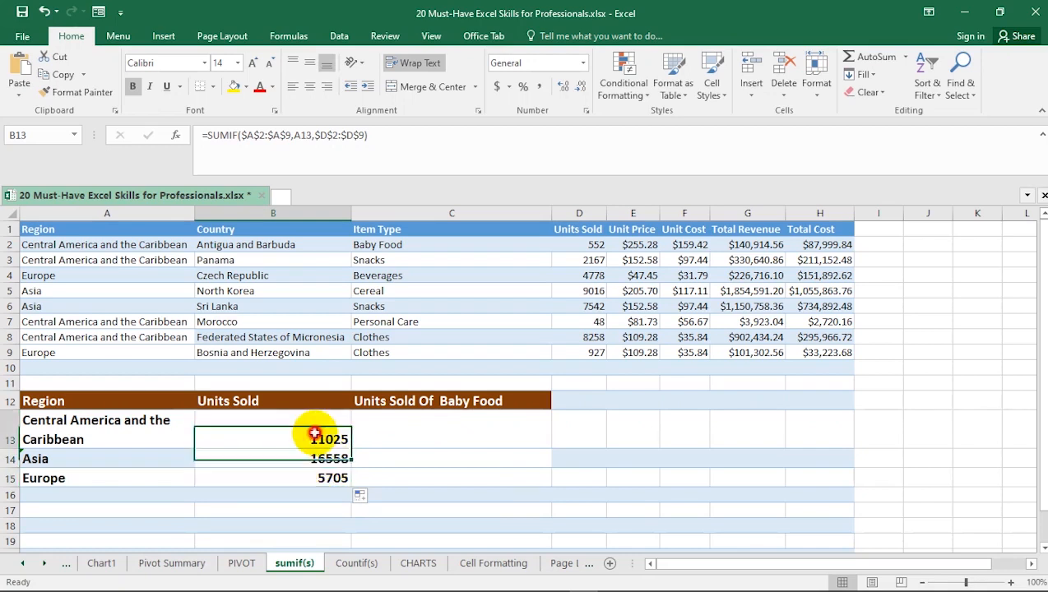
pyautogui.click(323, 457)
pyautogui.click(314, 476)
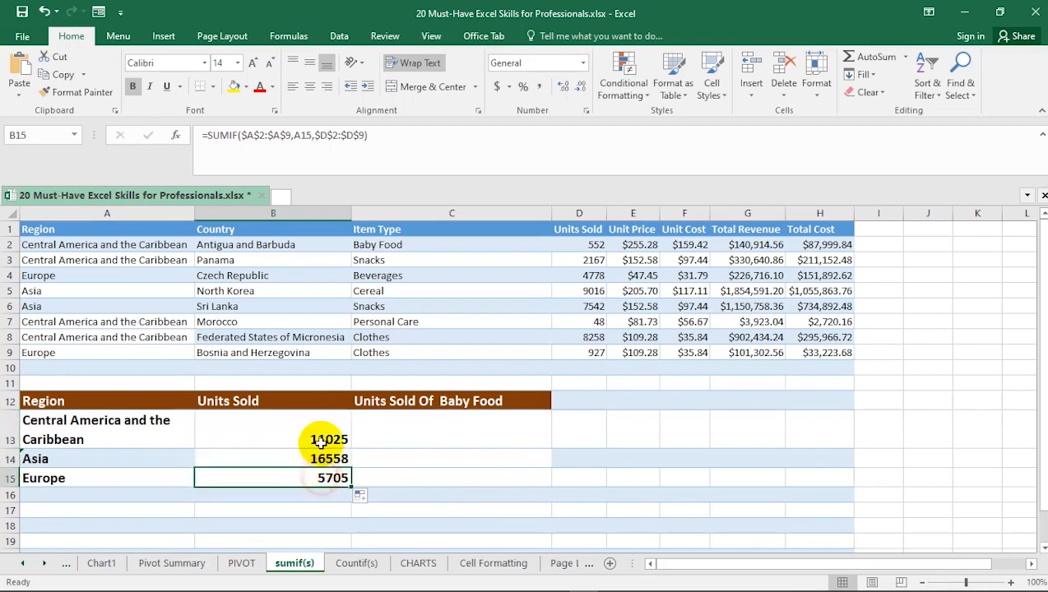
# Start a SUMIFS formula in C13 with the Units Sold cells D2:D9 as the sum range
pyautogui.click(404, 428)
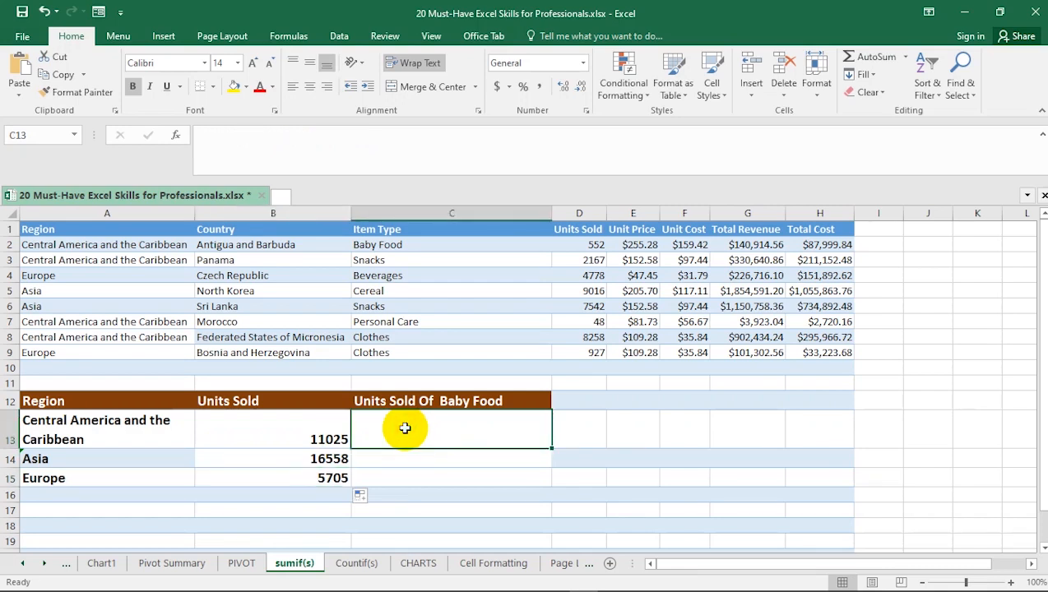
pyautogui.write('=su')
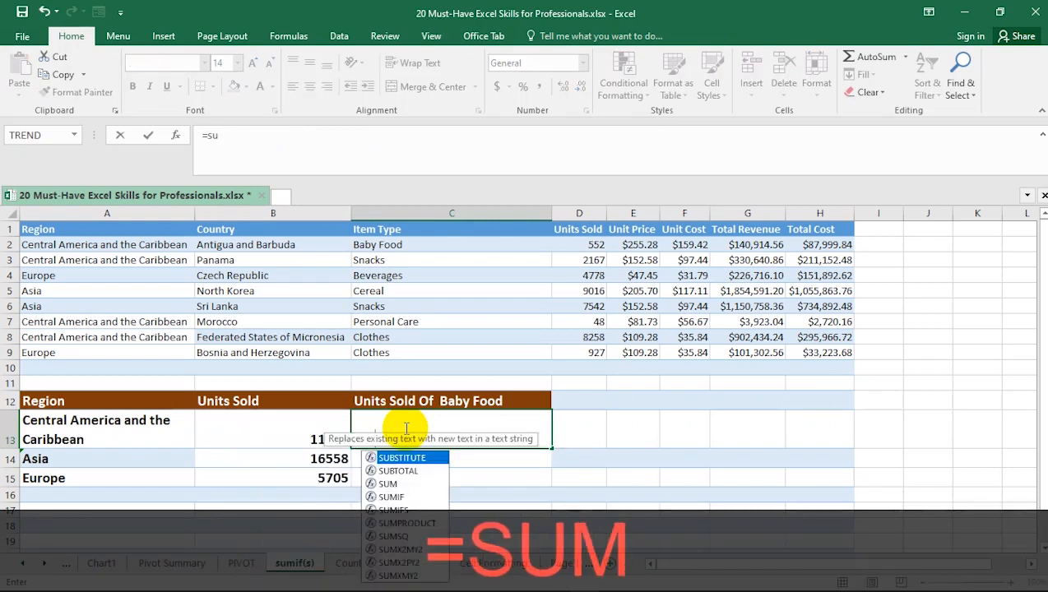
pyautogui.write('mifs')
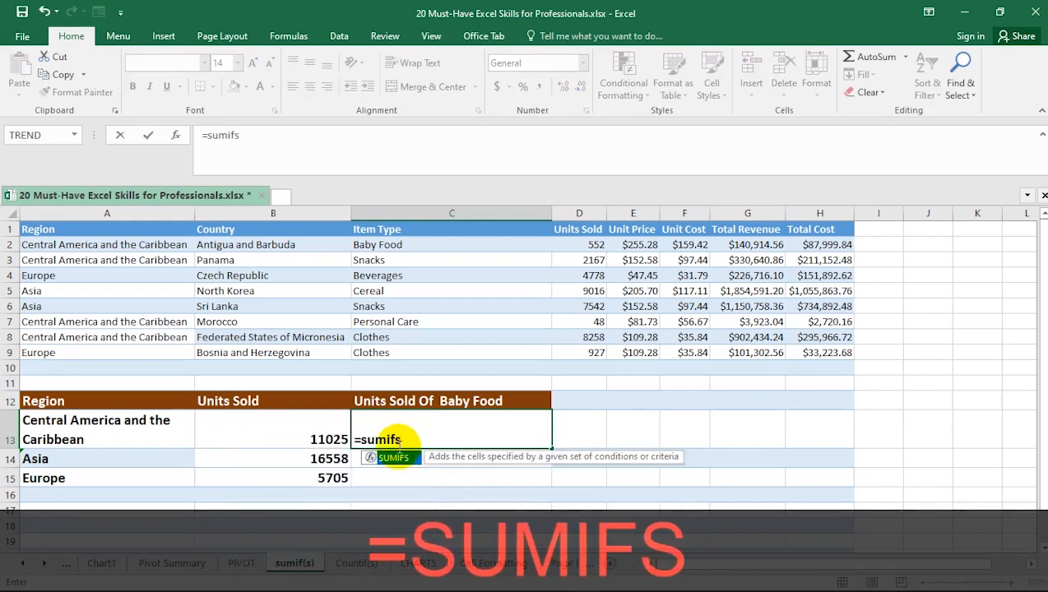
pyautogui.doubleClick(398, 465)
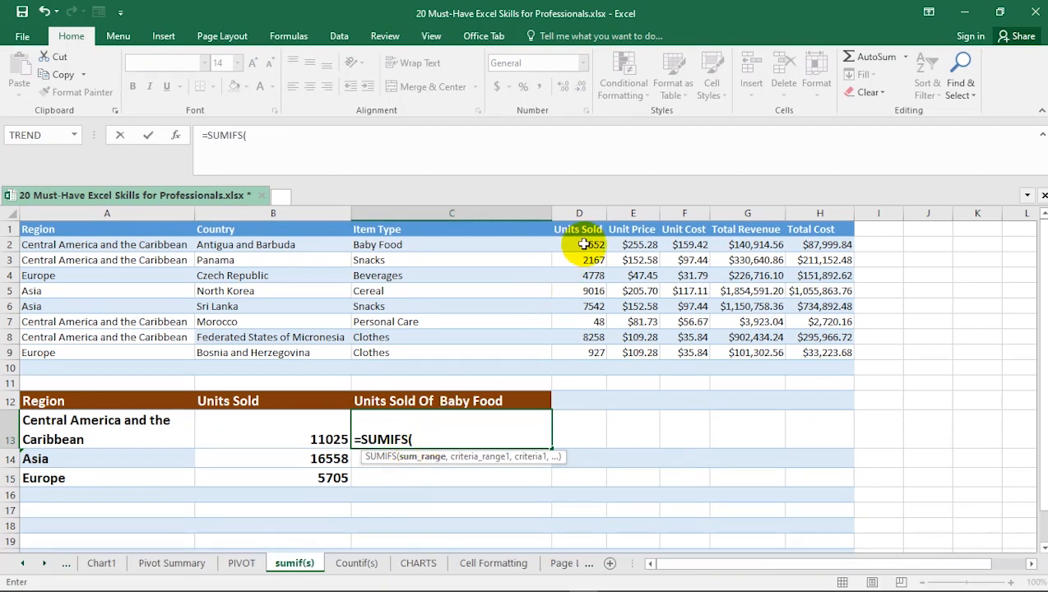
pyautogui.moveTo(583, 240); pyautogui.dragTo(588, 352)
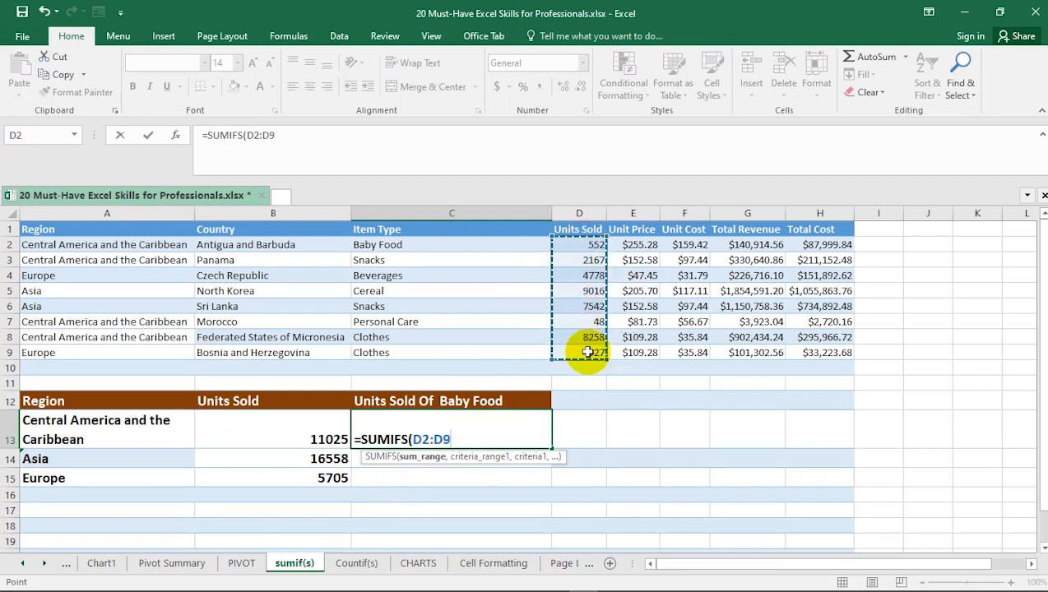
pyautogui.write(',')
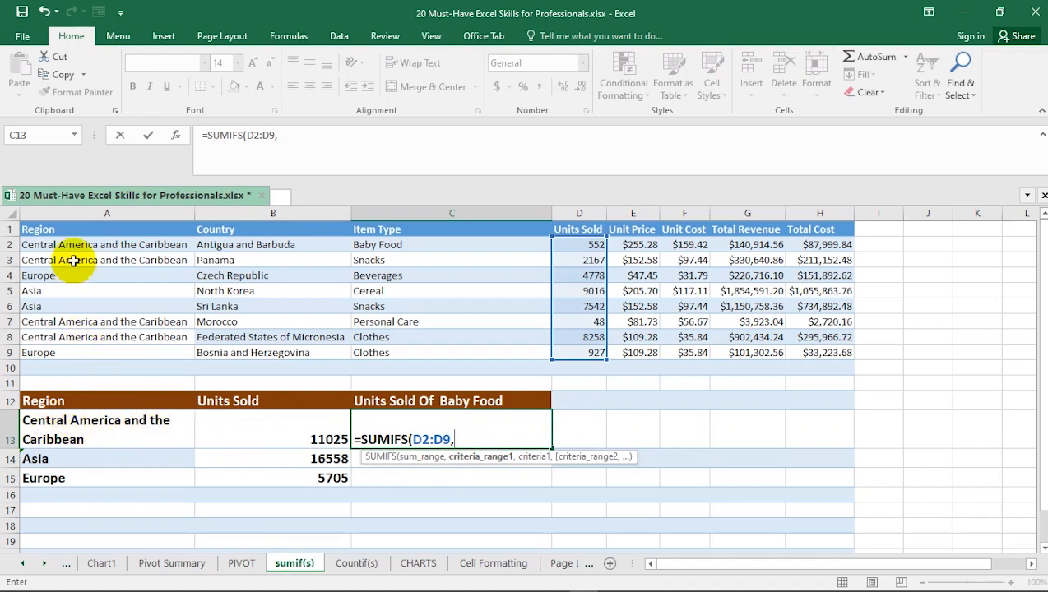
# Add the Region cells A2:A9 as the first criteria range in C13's formula, with A13 as its criterion
pyautogui.moveTo(77, 245); pyautogui.dragTo(81, 354)
pyautogui.write(',')
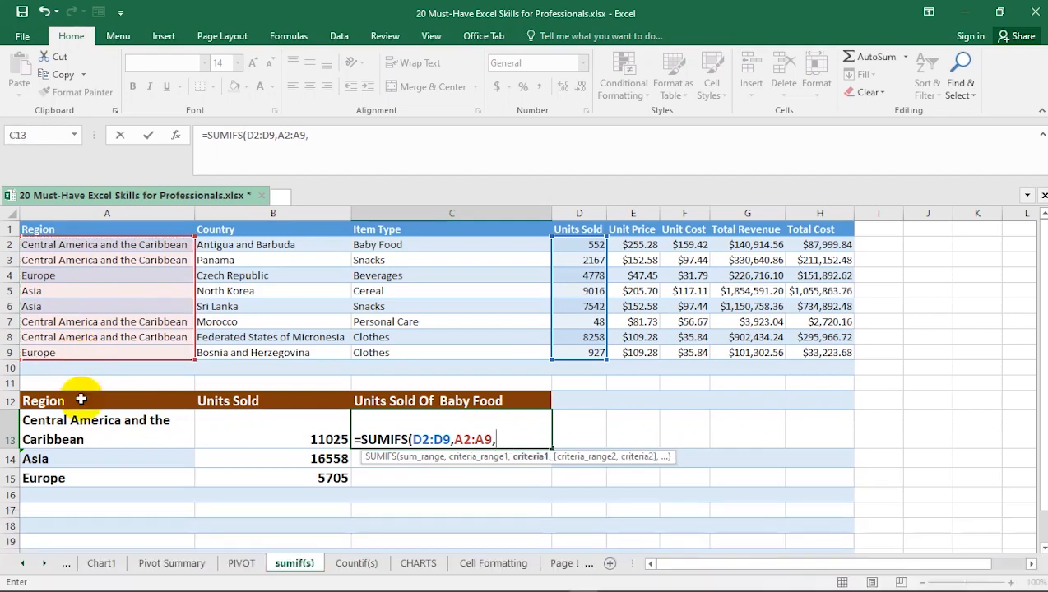
pyautogui.click(84, 420)
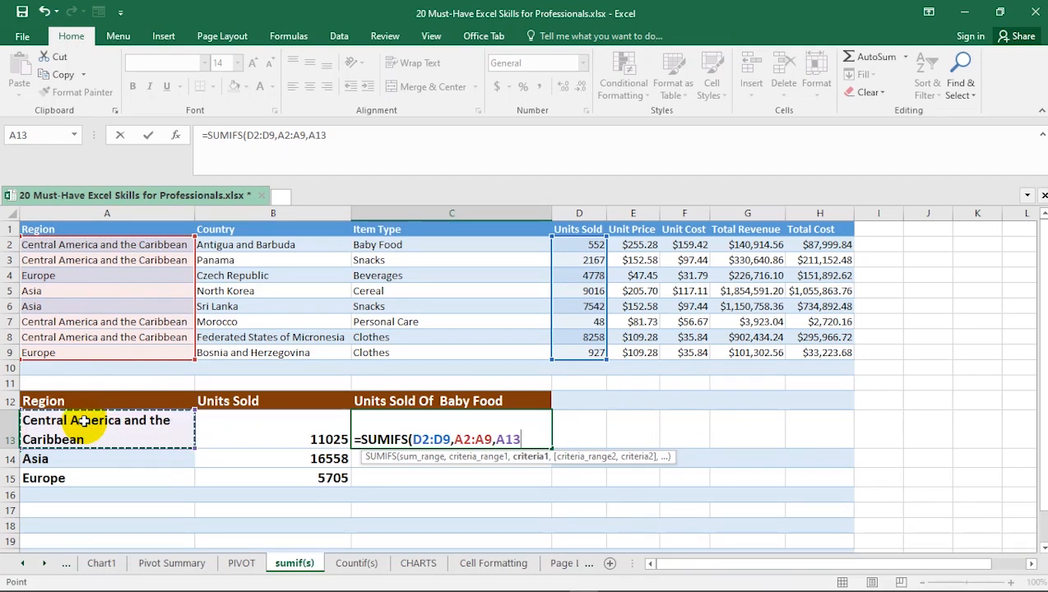
pyautogui.write(',')
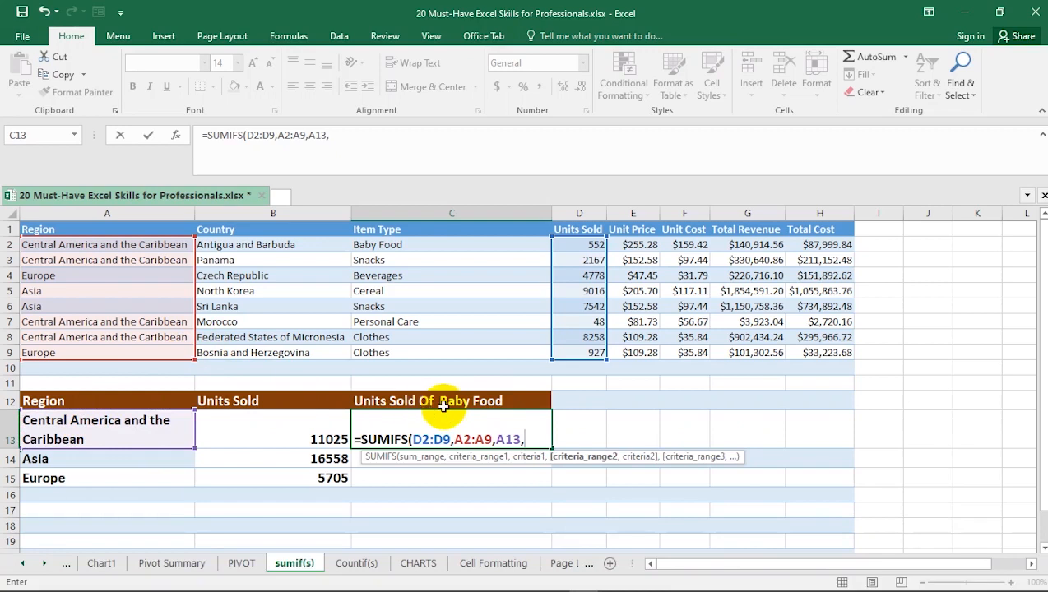
# Add the Item Type cells C2:C9 as the second criteria range with the criterion "Baby Food", and commit C13's SUMIFS formula
pyautogui.moveTo(367, 243); pyautogui.dragTo(380, 351)
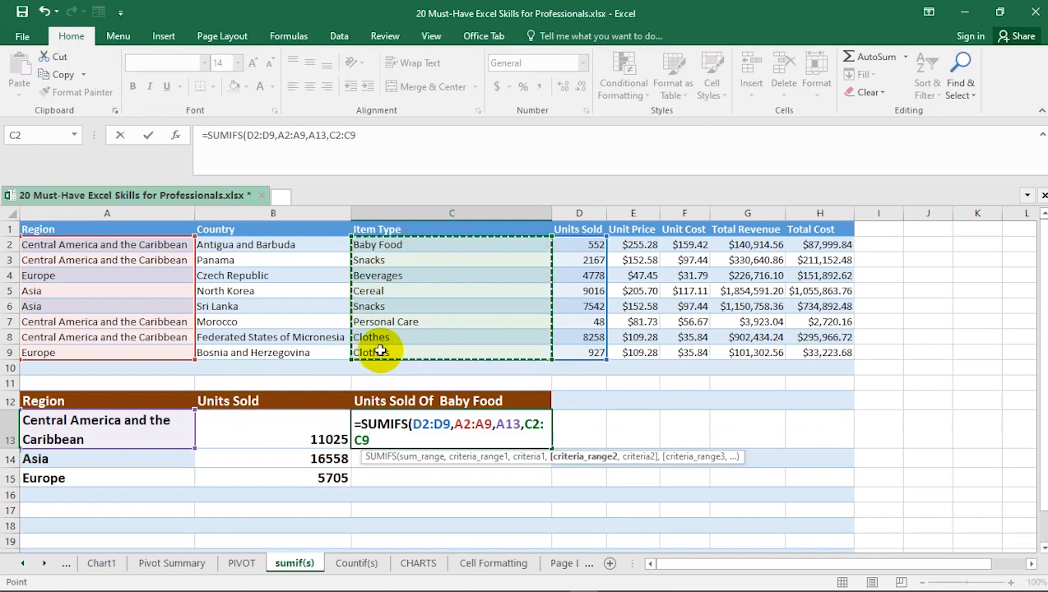
pyautogui.write(',')
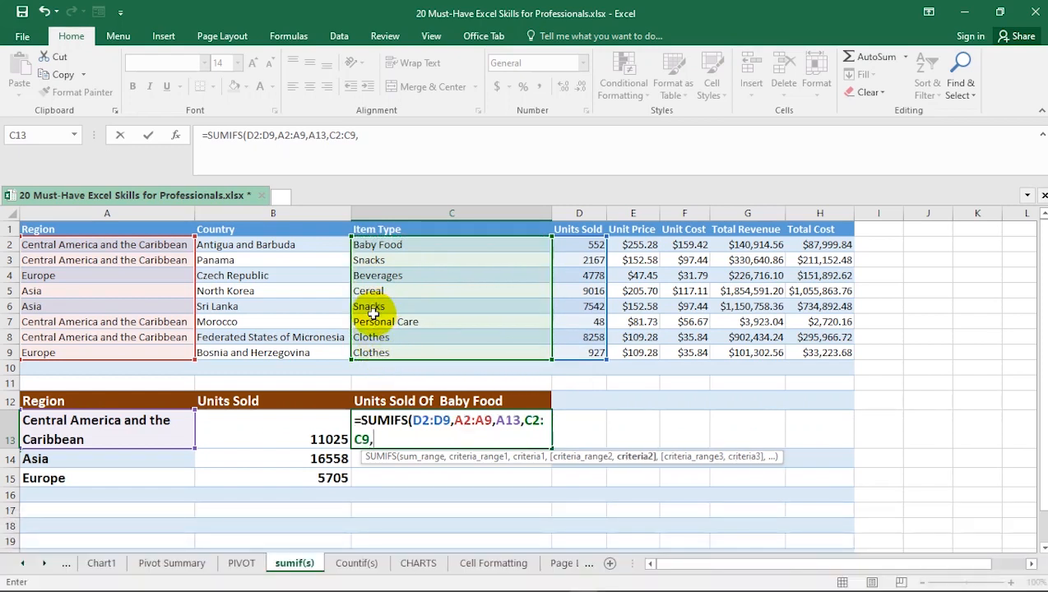
pyautogui.press('shift')
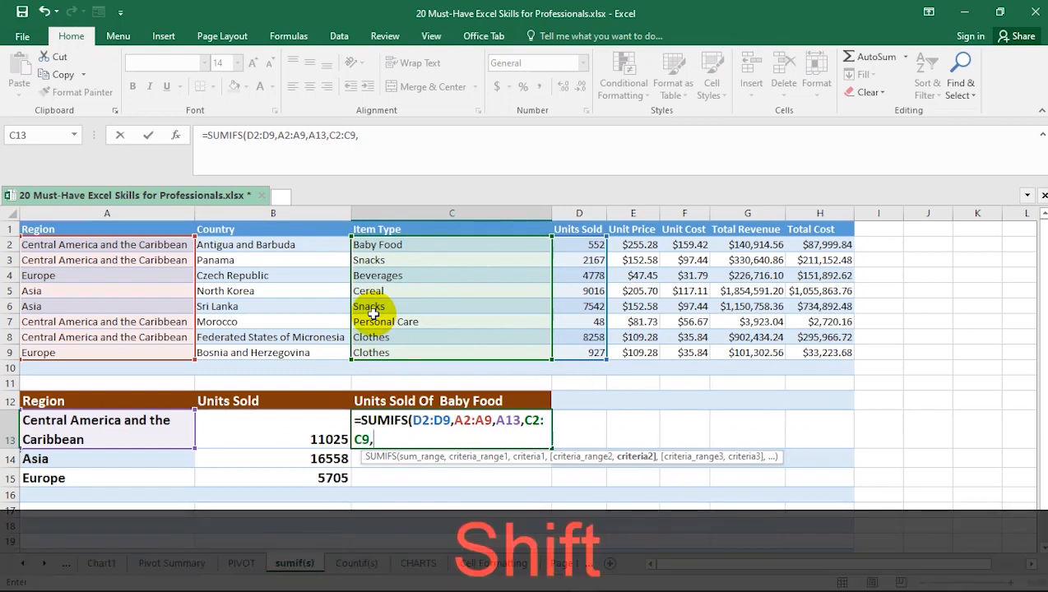
pyautogui.write('"Baby')
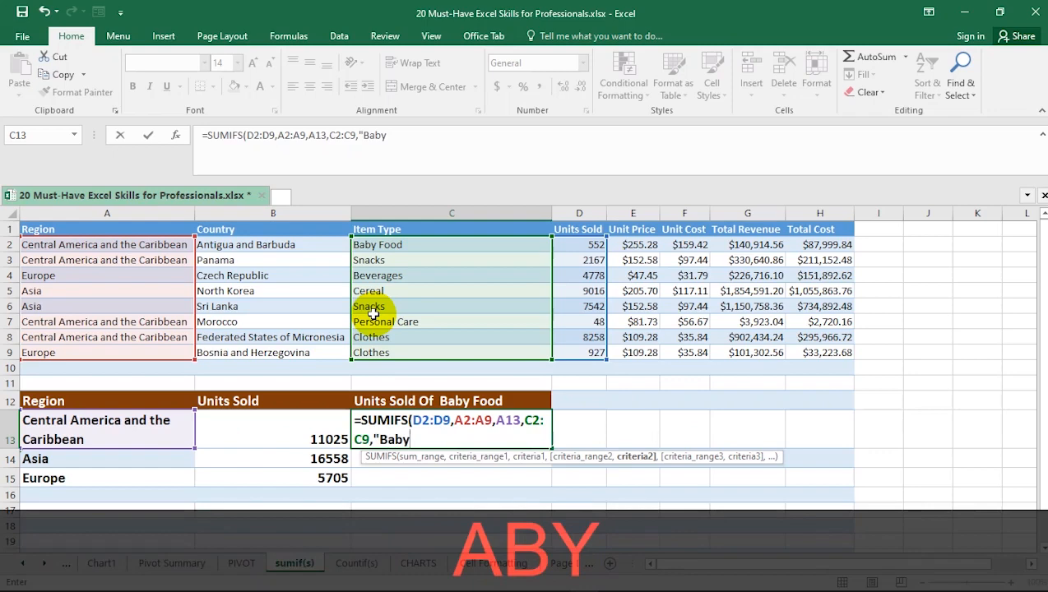
pyautogui.write(' Fo')
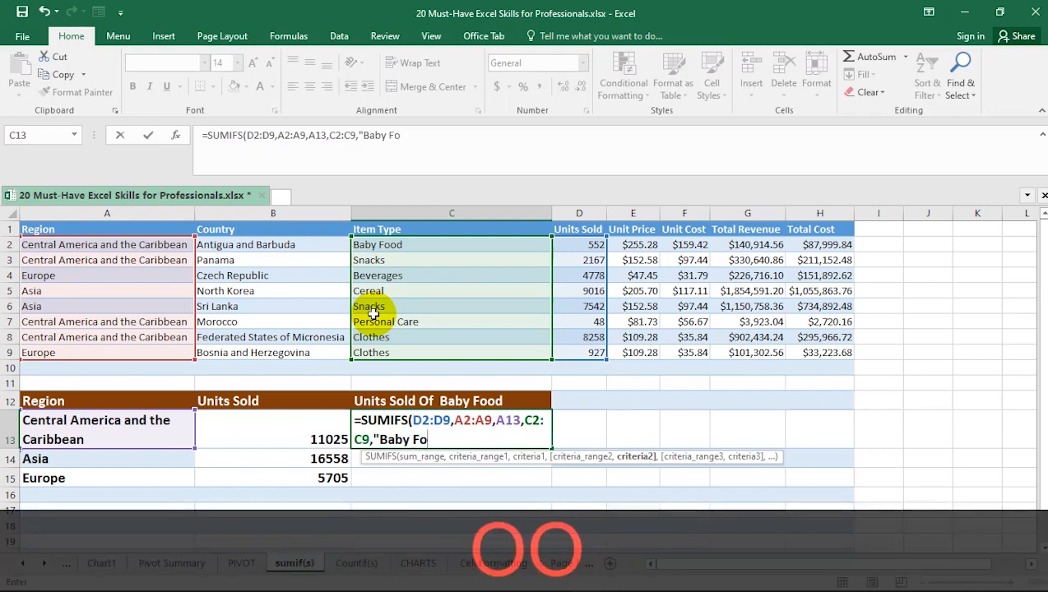
pyautogui.write('od"')
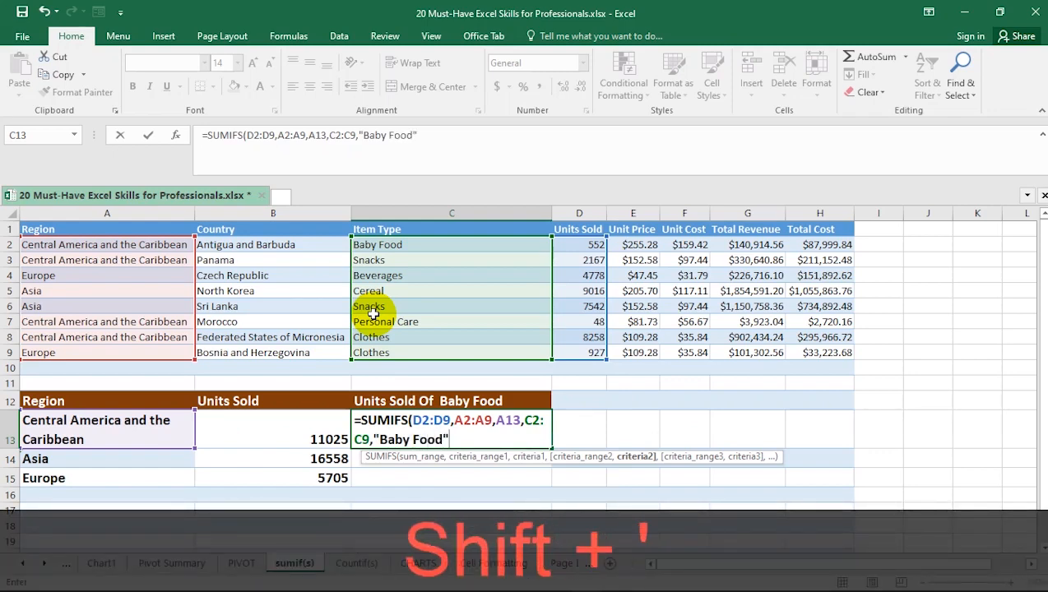
pyautogui.write(')')
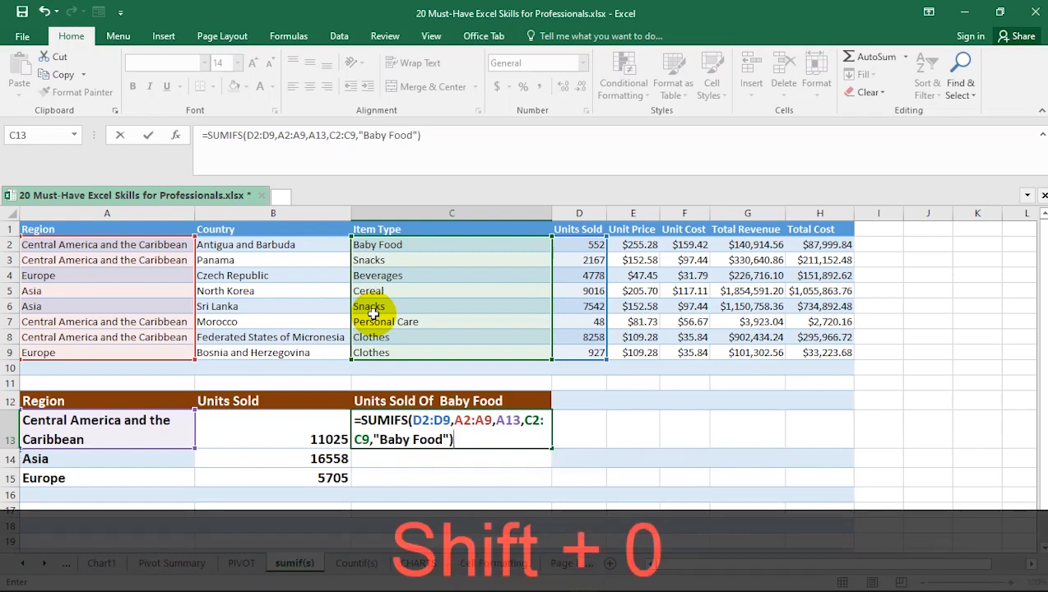
pyautogui.press('Return')
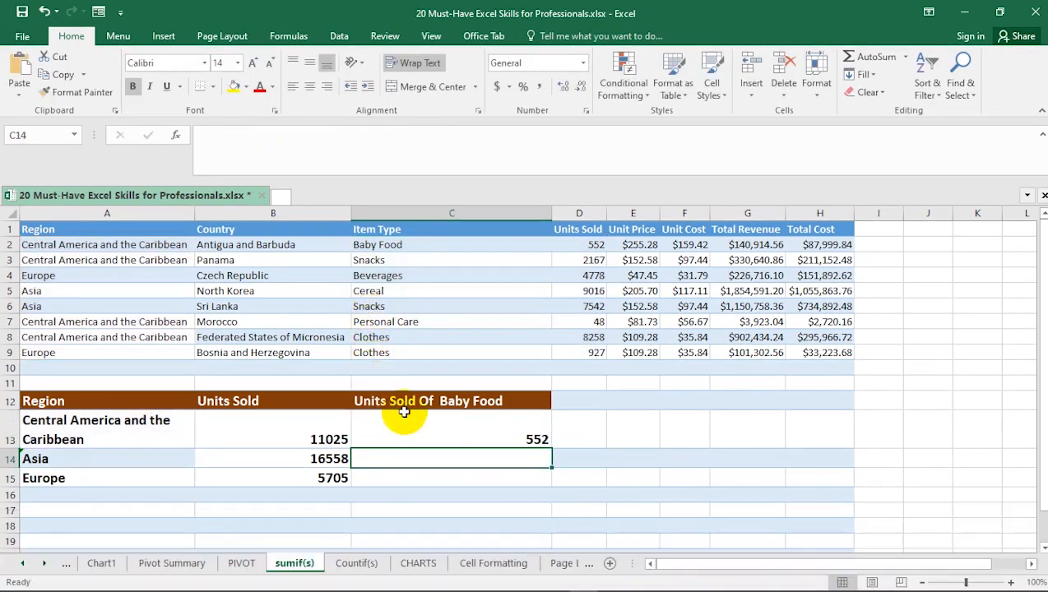
# Fill the SUMIFS formula from C13 down to C15 and check the copied formulas for Asia and Europe
pyautogui.click(449, 435)
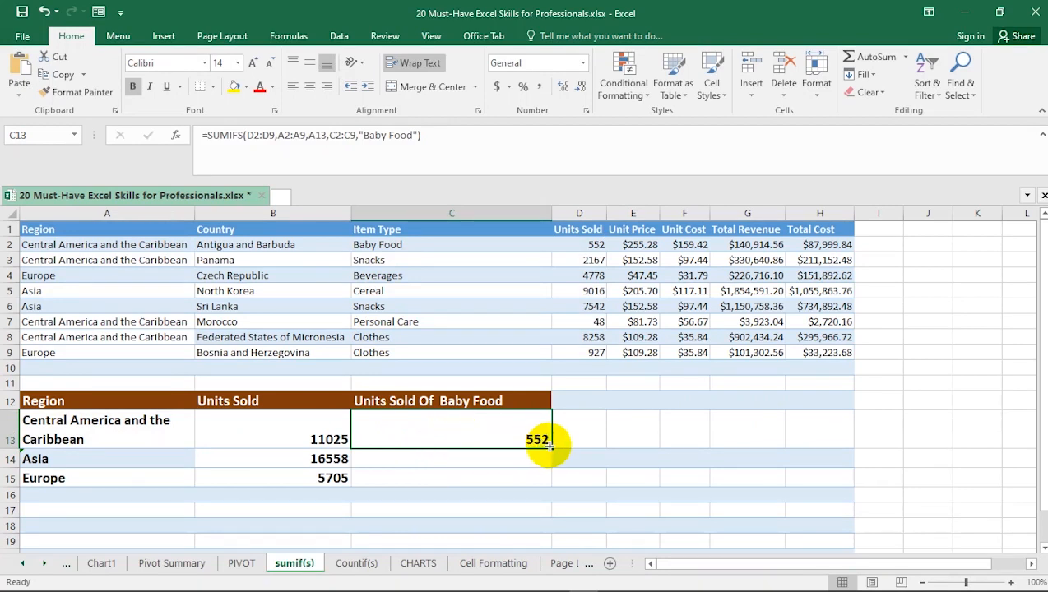
pyautogui.moveTo(551, 445); pyautogui.dragTo(552, 482)
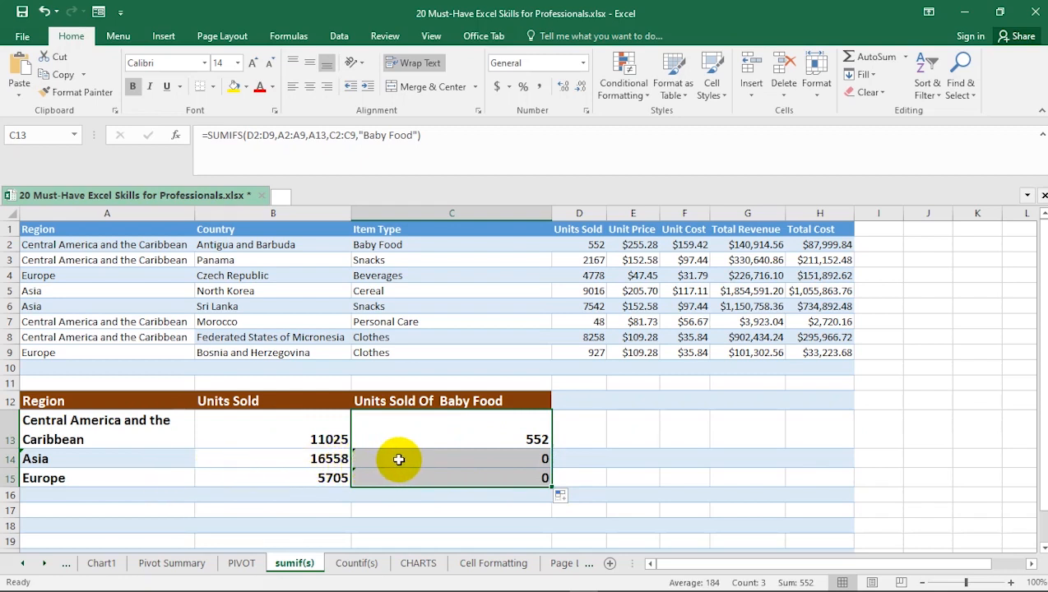
pyautogui.click(398, 459)
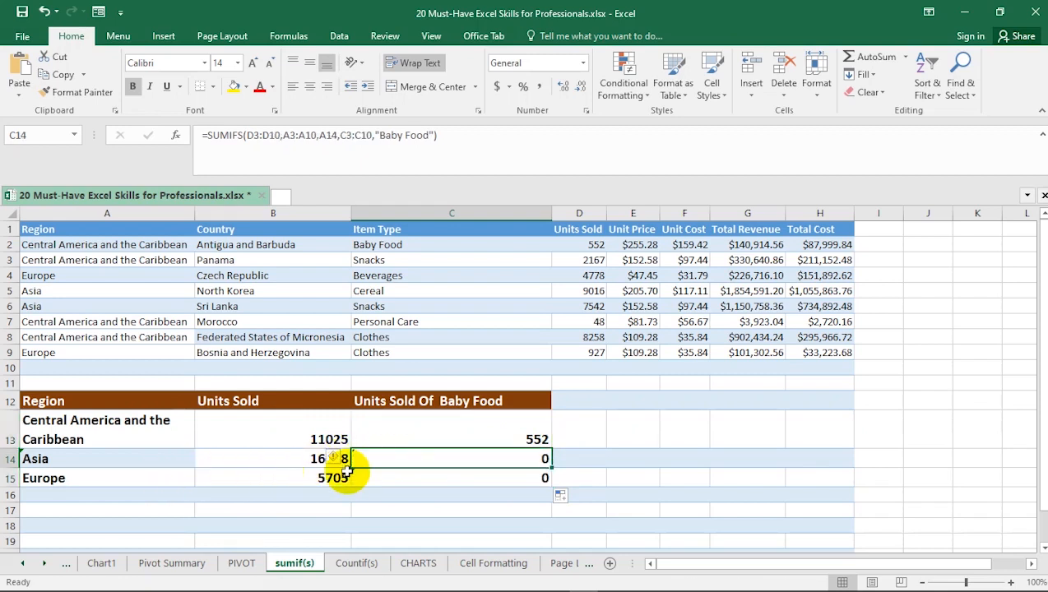
pyautogui.click(465, 484)
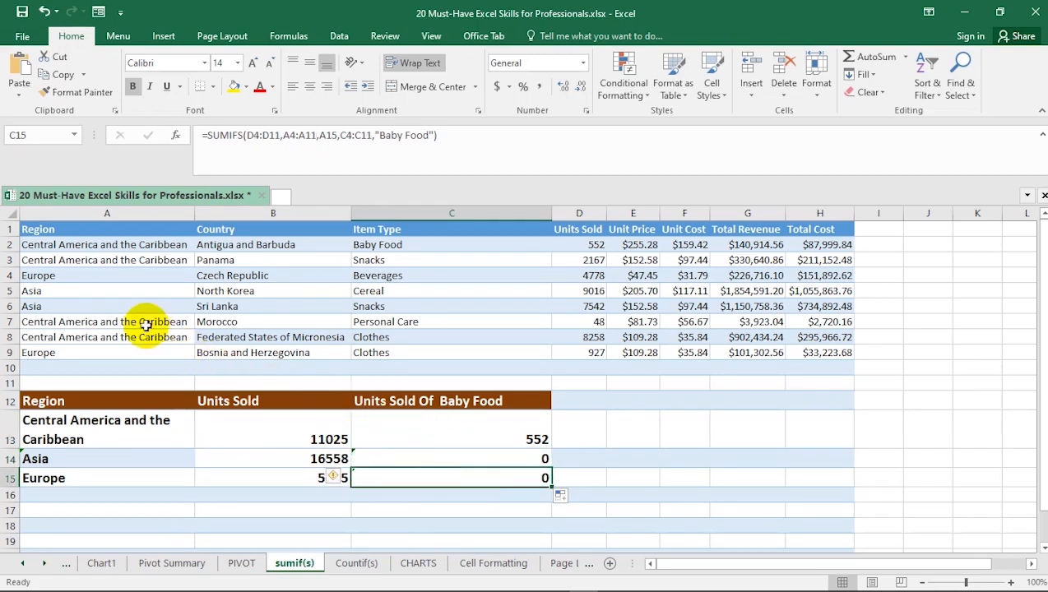
# Copy the item type Baby Food from C2 into C5, C6 and C4
pyautogui.click(383, 244)
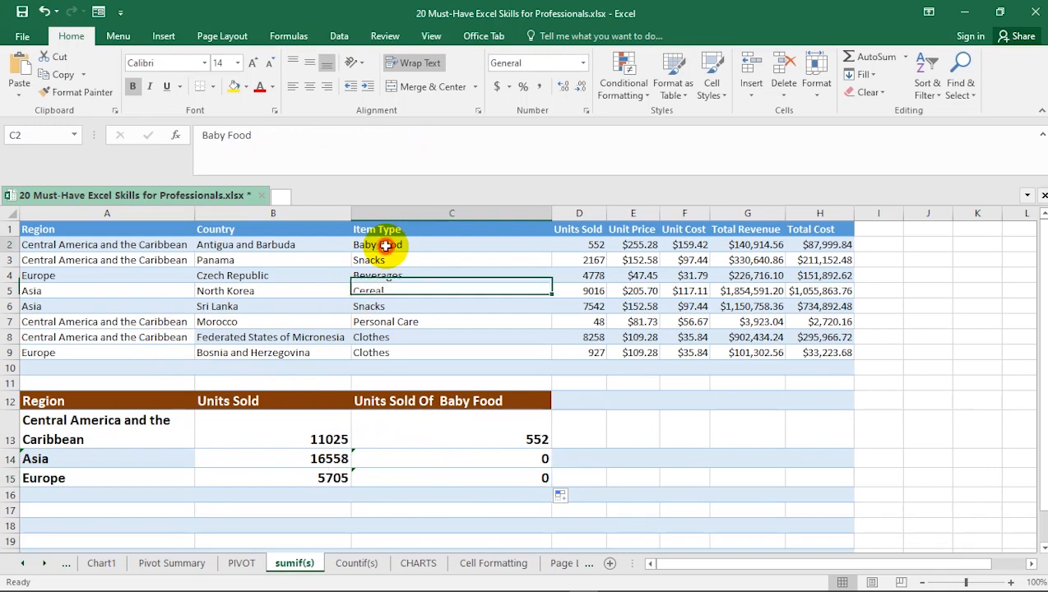
pyautogui.hotkey('ctrl', 'c')
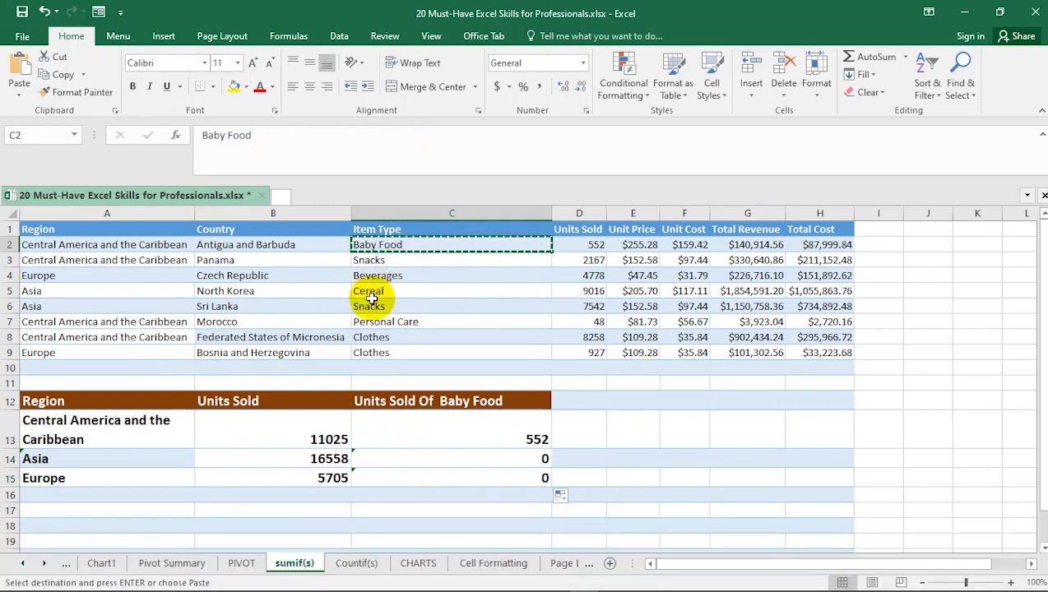
pyautogui.click(377, 291)
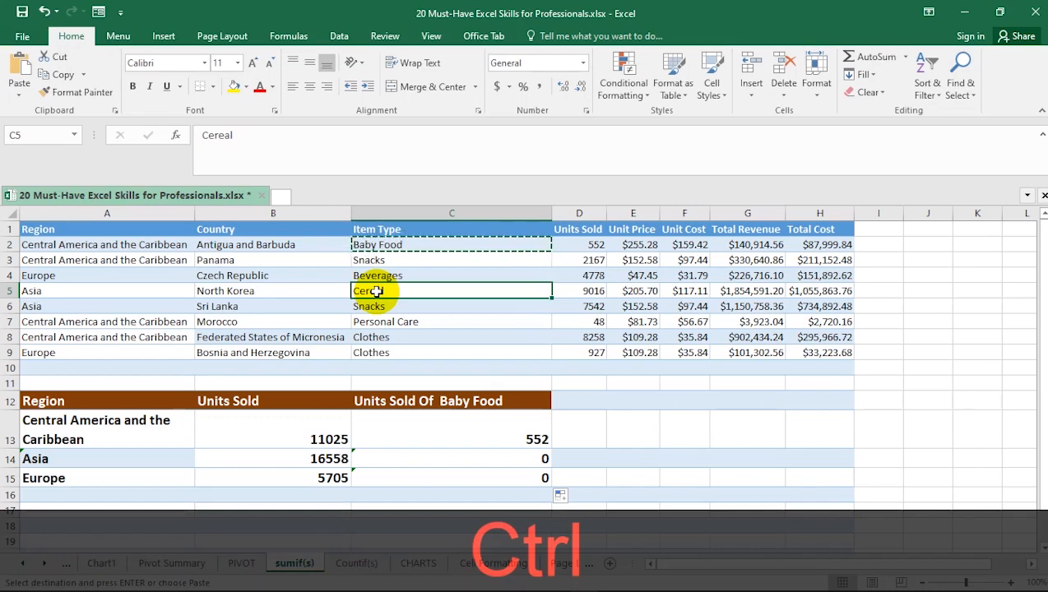
pyautogui.hotkey('ctrl', 'v')
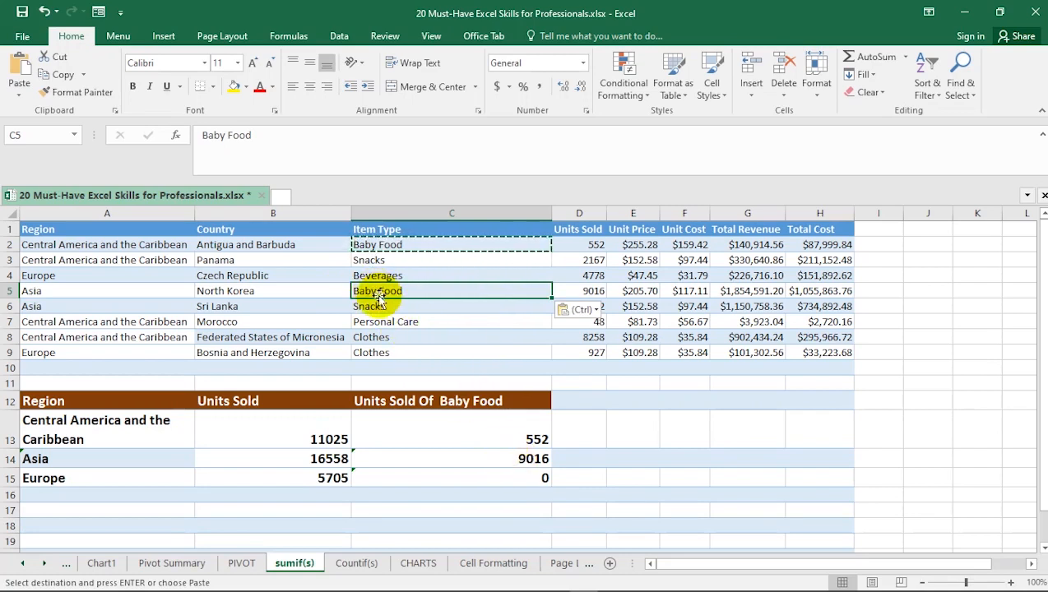
pyautogui.click(372, 307)
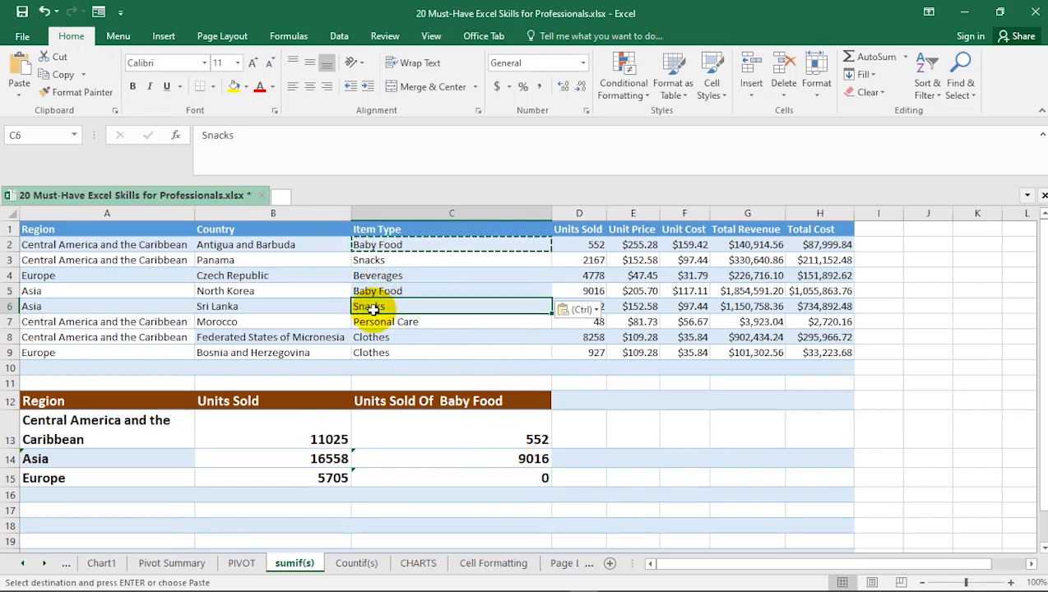
pyautogui.hotkey('ctrl', 'v')
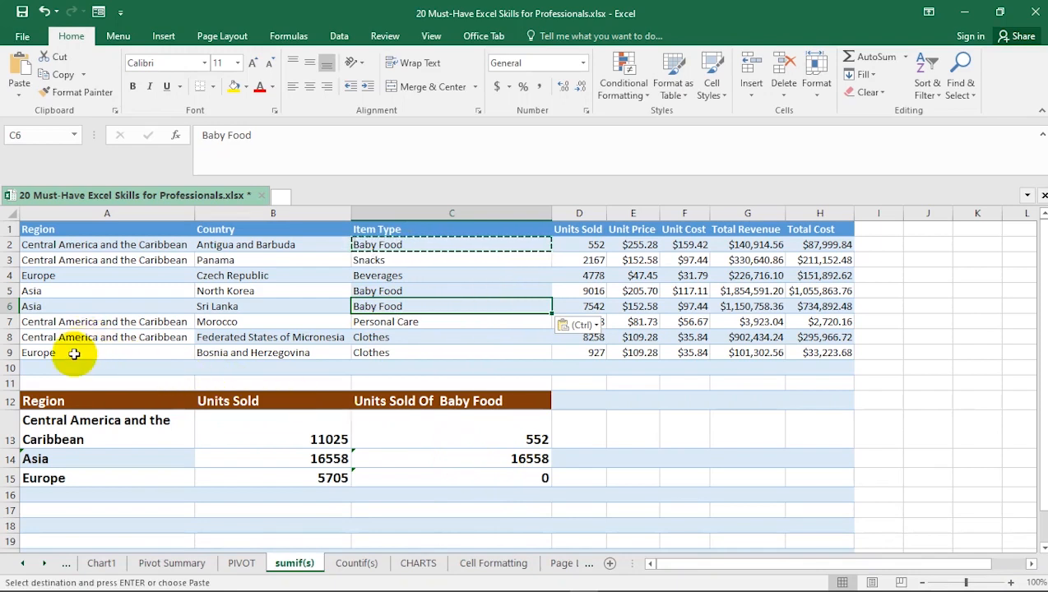
pyautogui.click(377, 277)
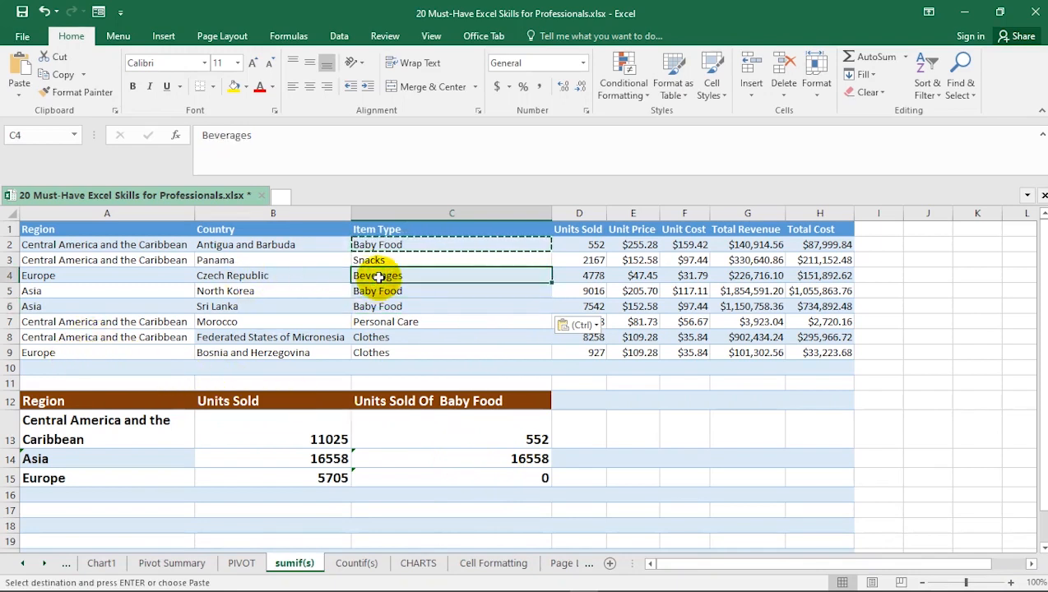
pyautogui.hotkey('ctrl', 'v')
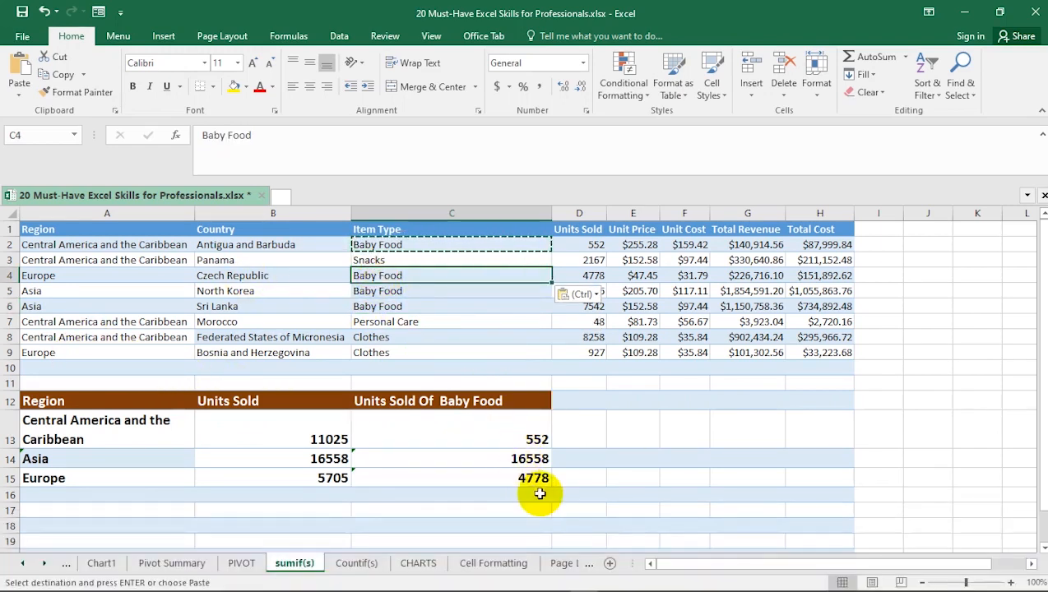
# Examine the sum range D2:D9 within C13's SUMIFS formula and leave the formula without editing it
pyautogui.click(517, 438)
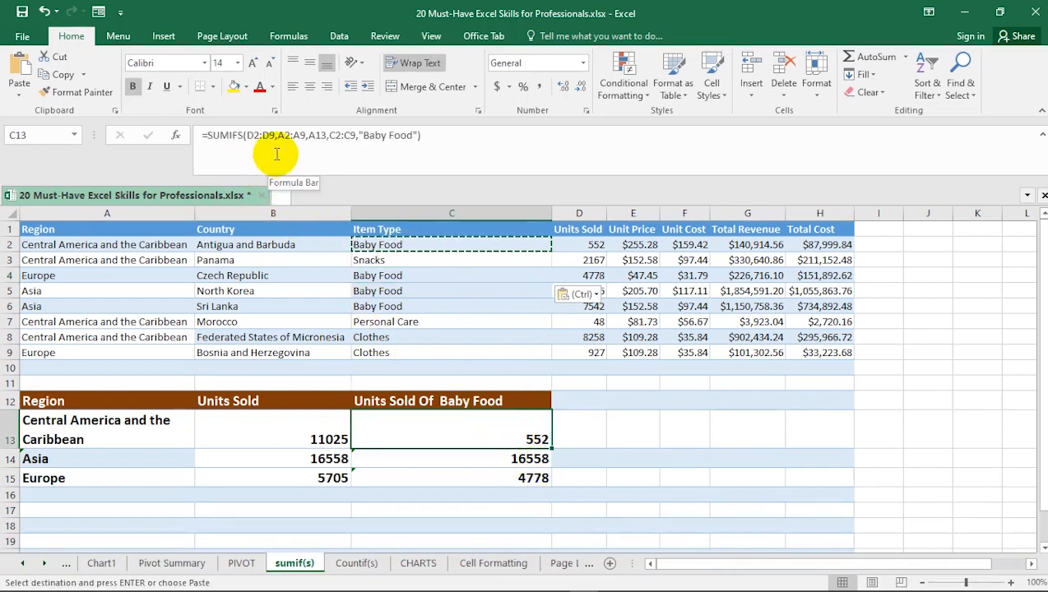
pyautogui.moveTo(274, 135); pyautogui.dragTo(247, 136)
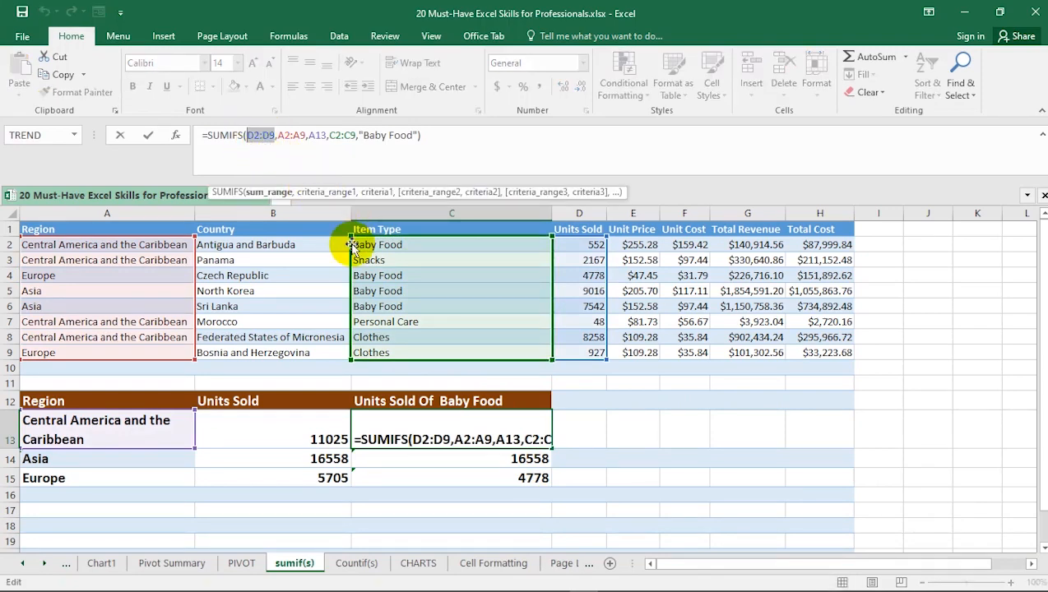
pyautogui.press('Escape')
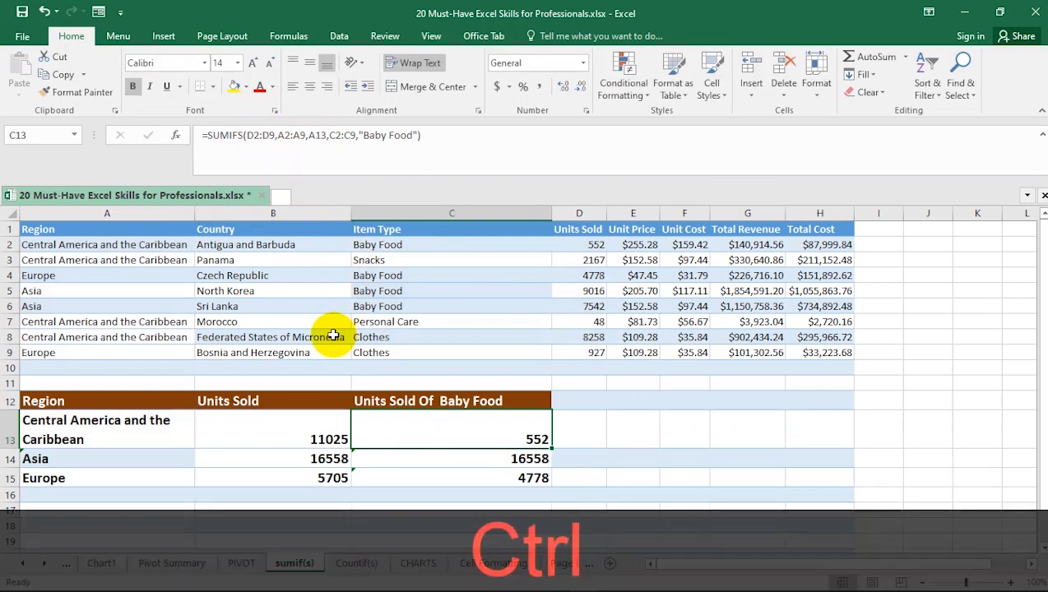
# Display the worksheet's formulas and compare the cell ranges used by the SUMIFS formulas in C13, C14 and C15
pyautogui.hotkey('ctrl', '`')
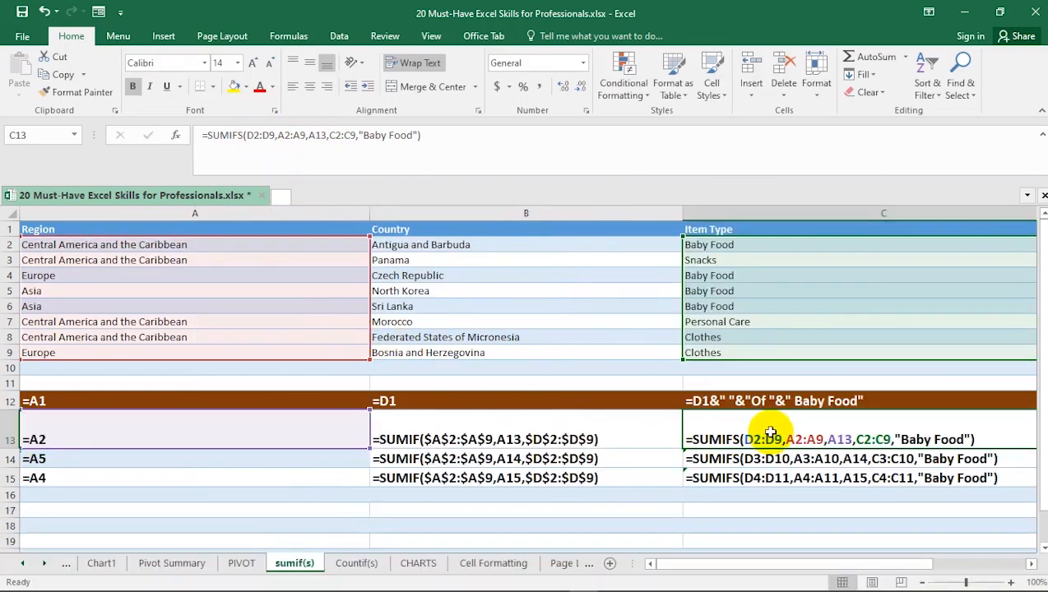
pyautogui.click(791, 460)
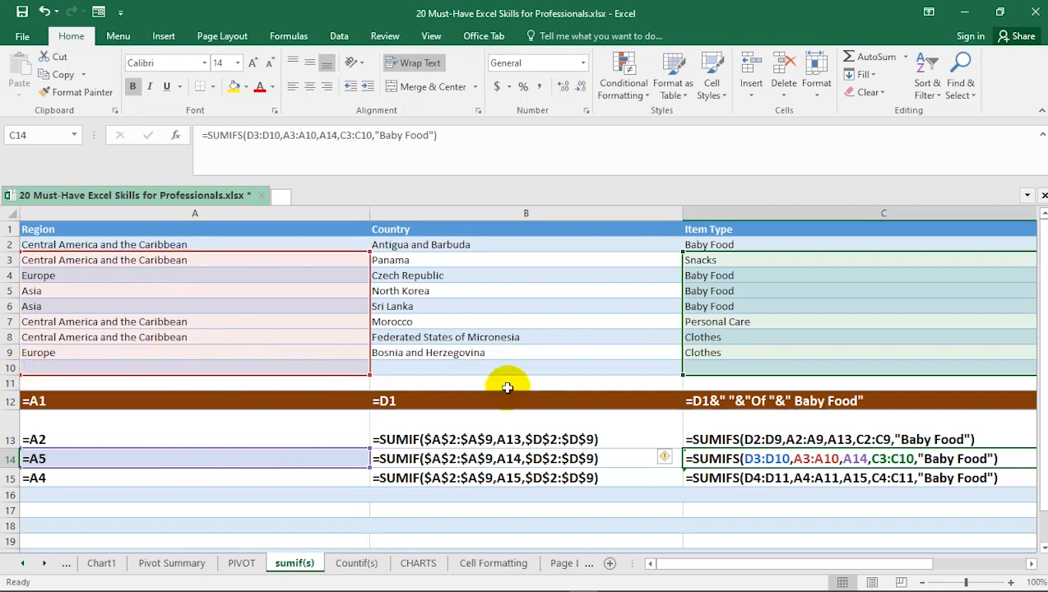
pyautogui.click(755, 482)
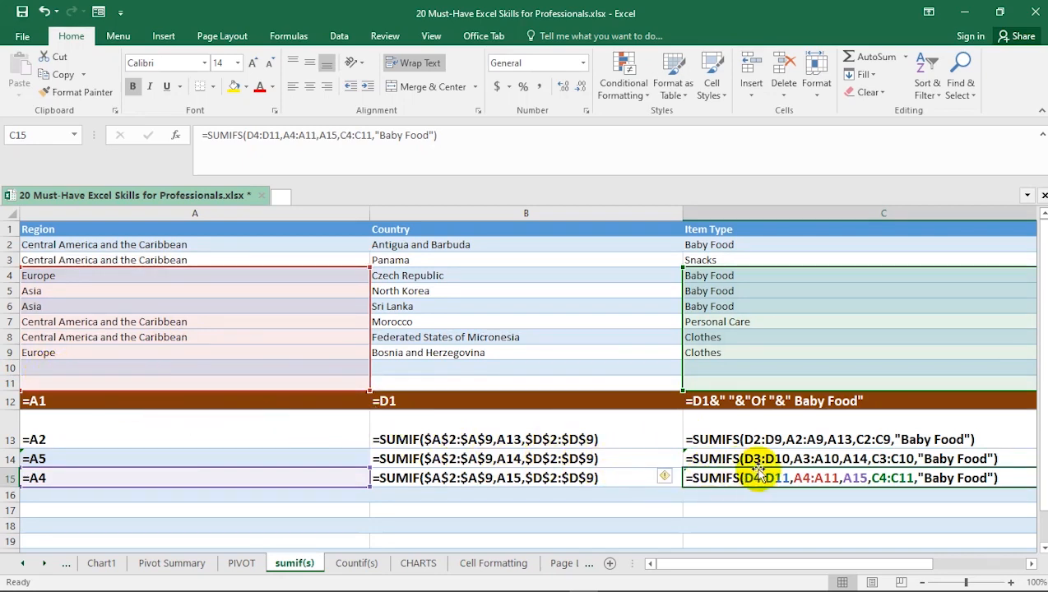
pyautogui.click(788, 459)
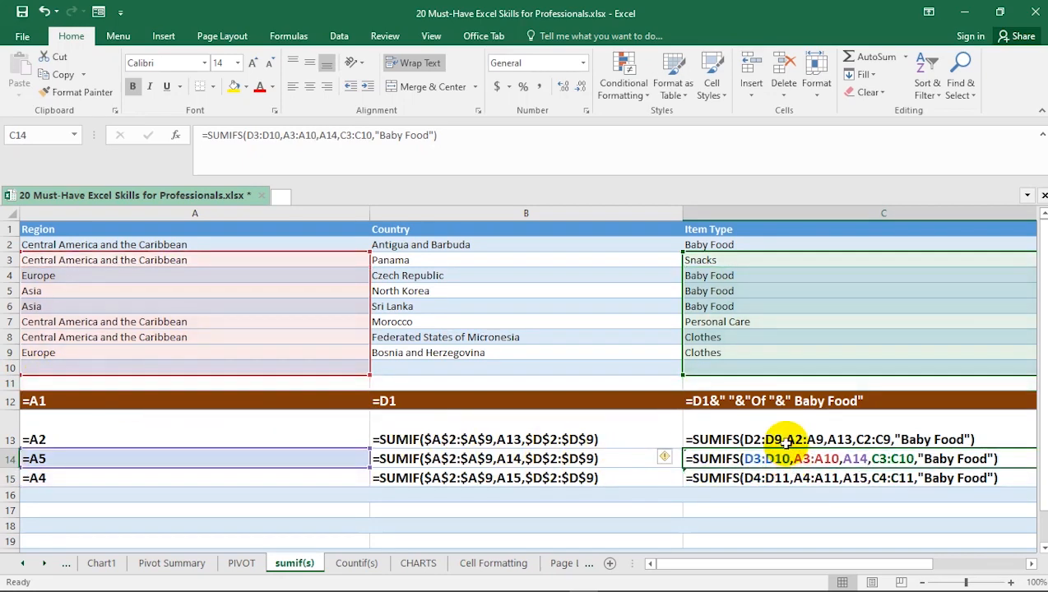
pyautogui.click(782, 429)
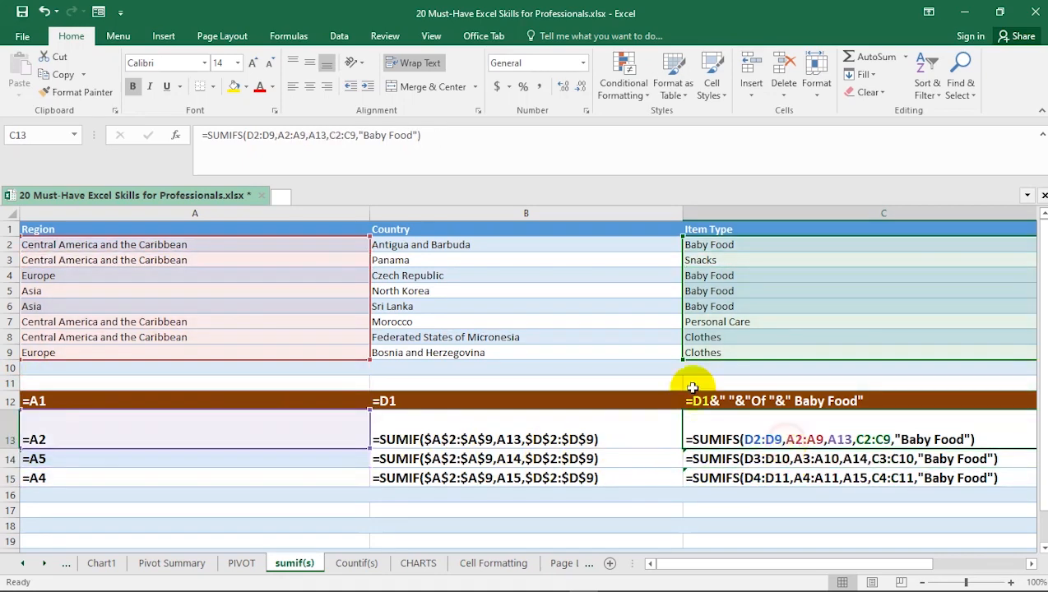
# Make the ranges in C13's SUMIFS formula absolute as $D$2:$D$9, $A$2:$A$9 and $C$2:$C$9, keeping A13 relative, and commit it
pyautogui.doubleClick(269, 136)
pyautogui.click(248, 138)
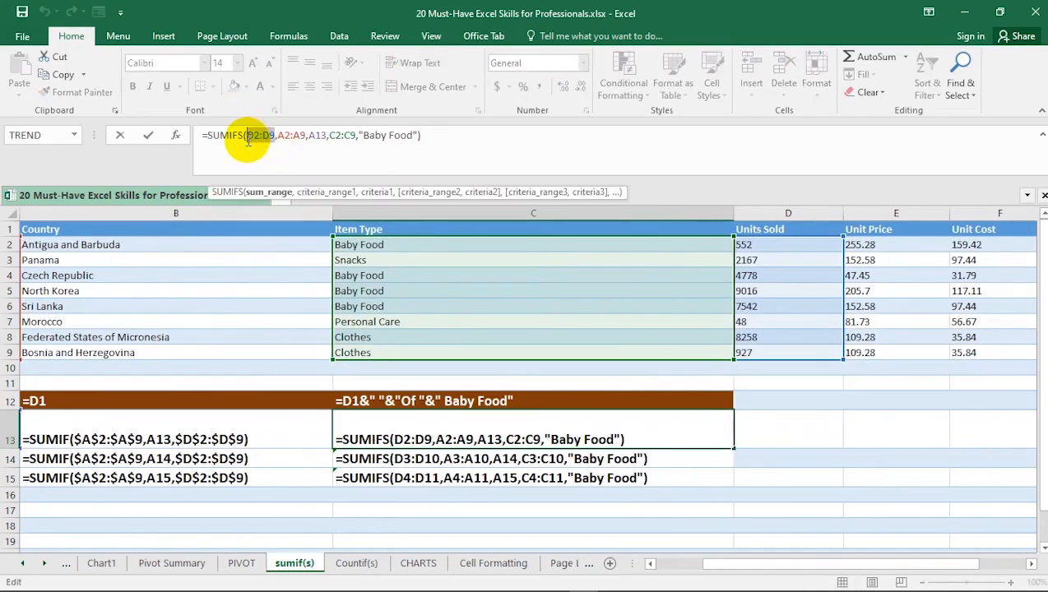
pyautogui.press('F4')
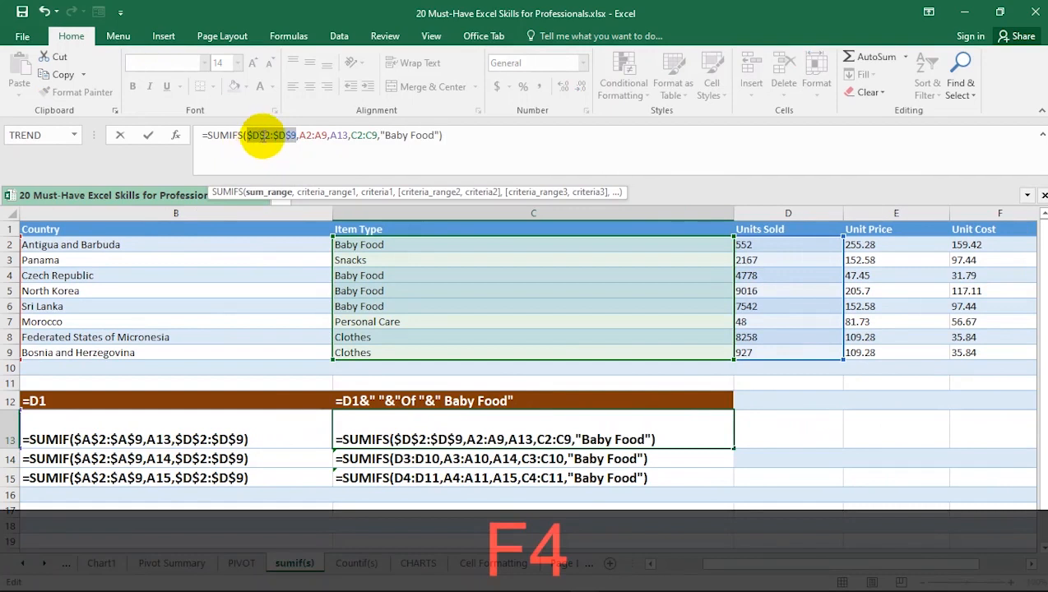
pyautogui.moveTo(326, 134); pyautogui.dragTo(301, 134)
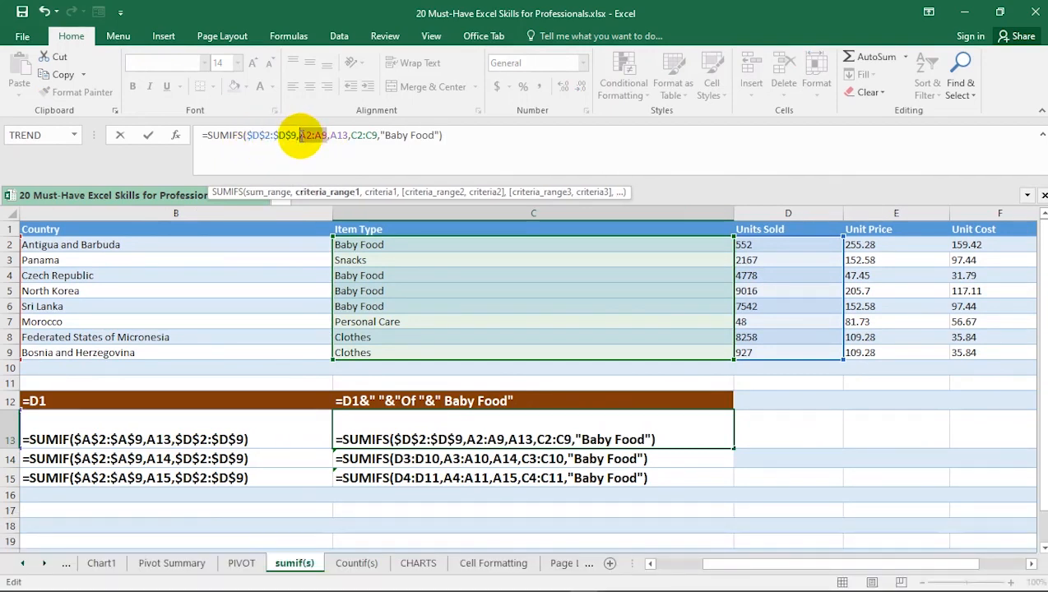
pyautogui.press('F4')
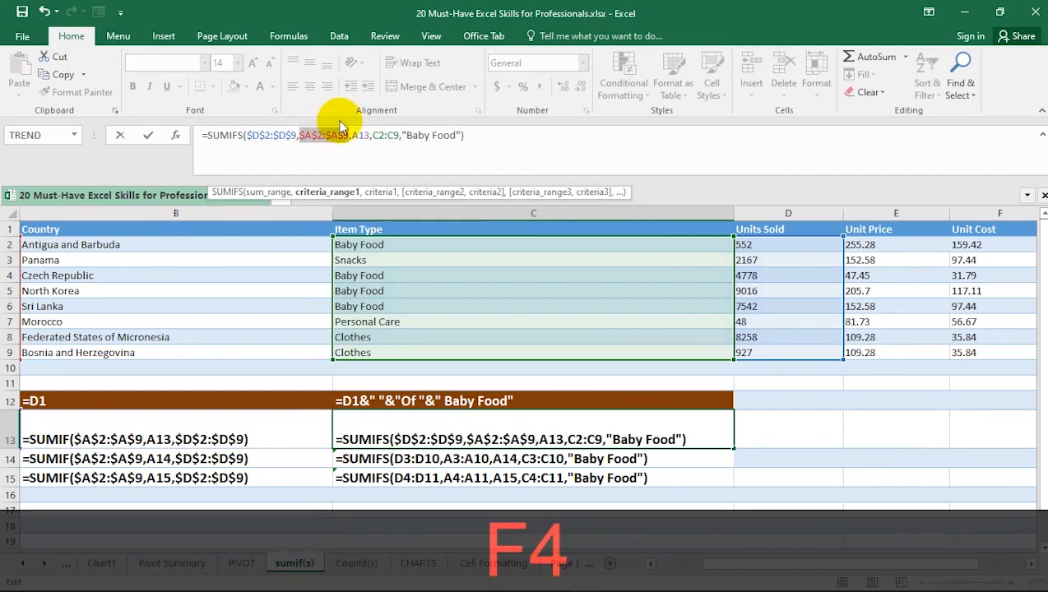
pyautogui.moveTo(399, 135); pyautogui.dragTo(373, 138)
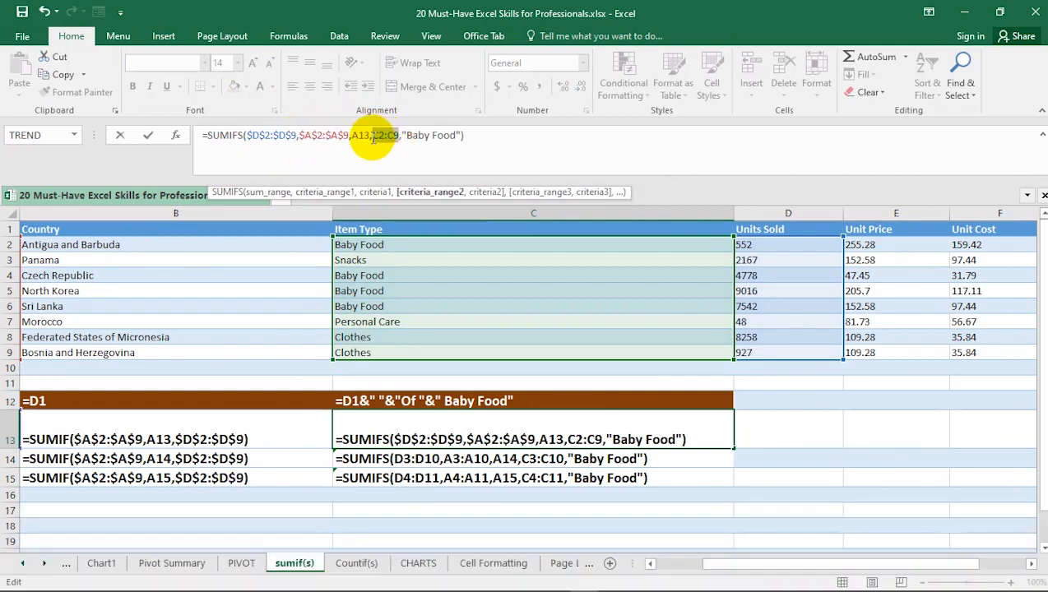
pyautogui.press('F4')
pyautogui.press('Return')
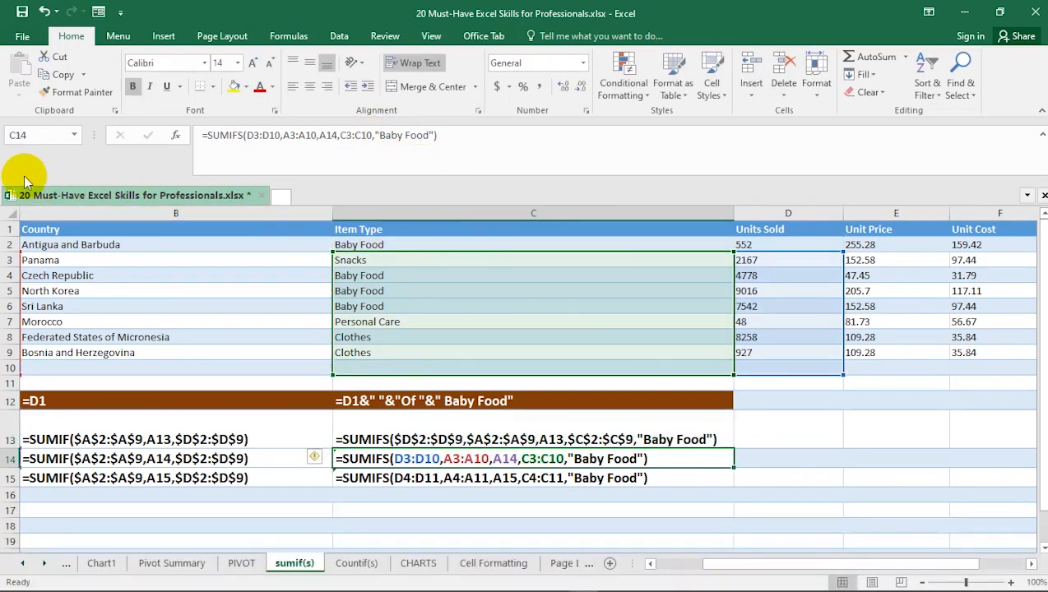
# Display cell values instead of formulas, fill C13's SUMIFS formula down to C15, and check the copied formula in C14
pyautogui.hotkey('ctrl', '`')
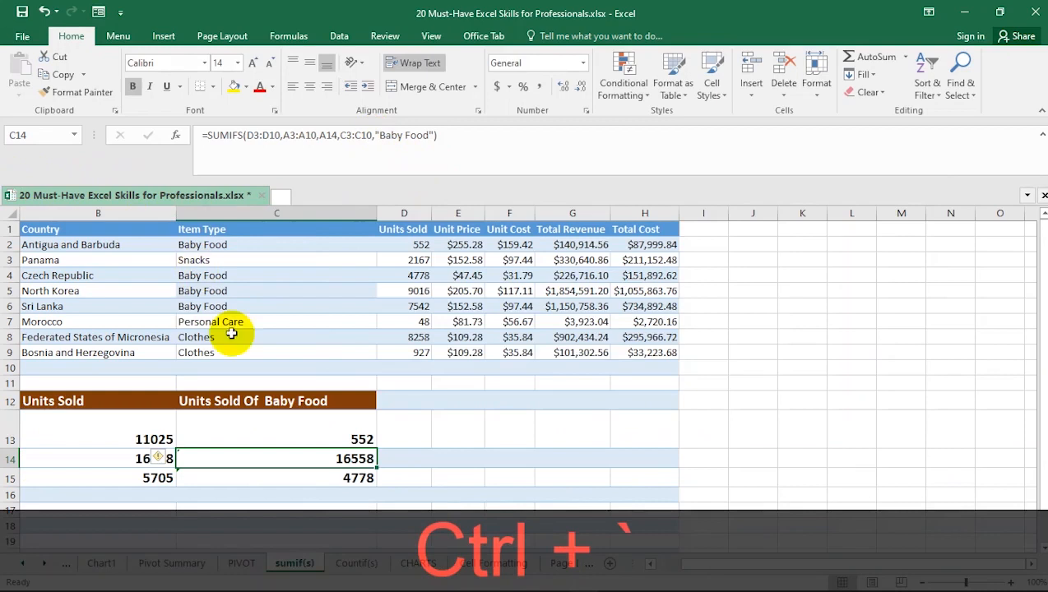
pyautogui.click(302, 427)
pyautogui.moveTo(376, 451); pyautogui.dragTo(374, 486)
pyautogui.click(348, 440)
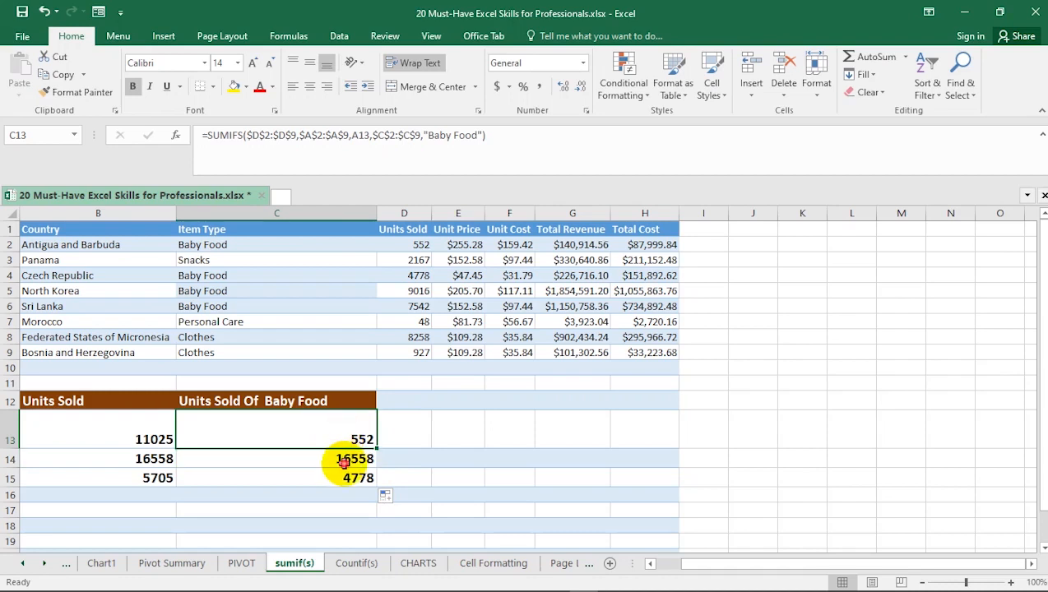
pyautogui.click(343, 462)
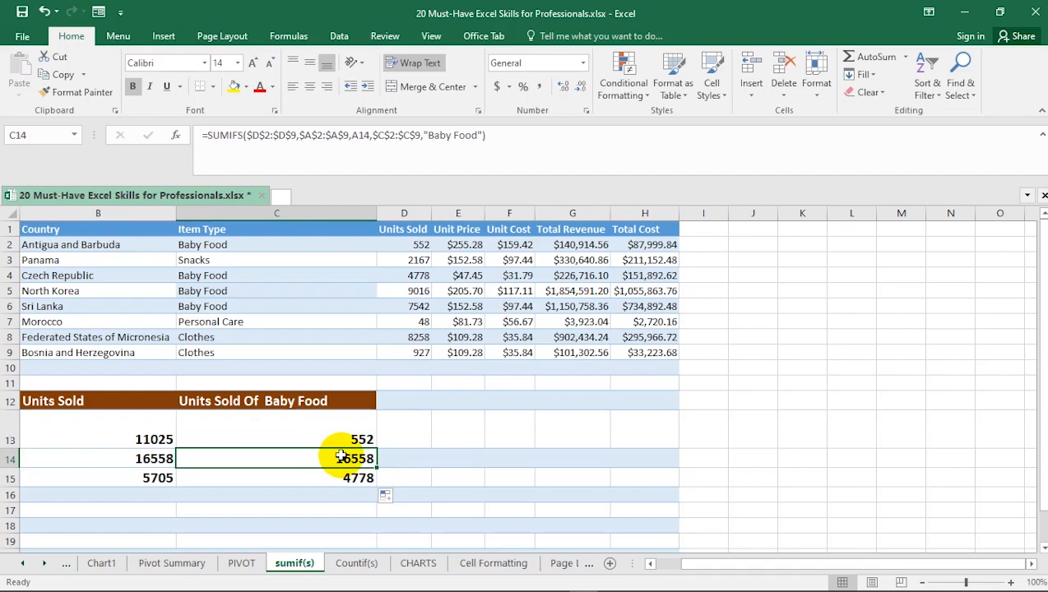
# Switch to the Countif(s) worksheet
pyautogui.hotkey('ctrl', 'pagedown')
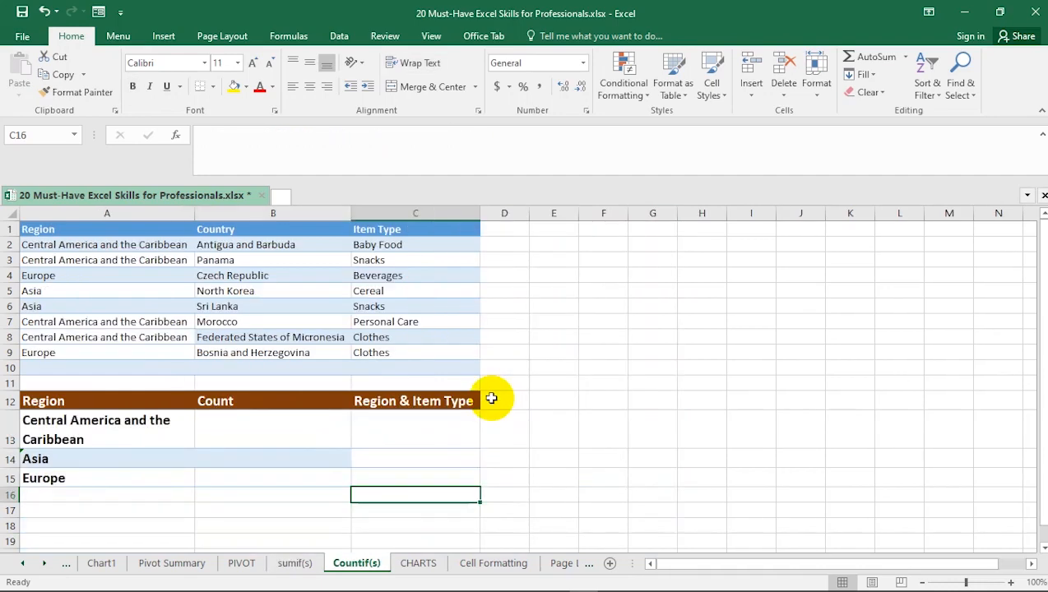